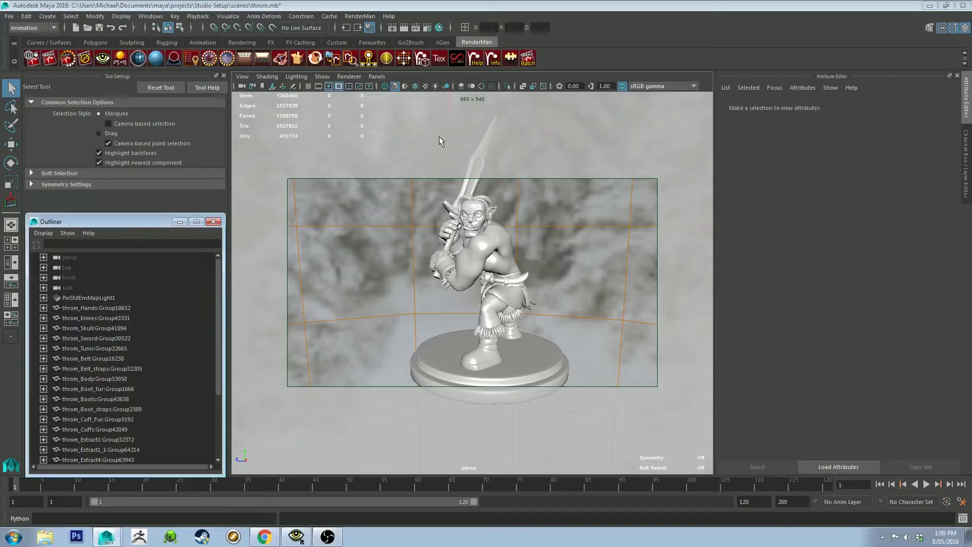
double_click(449, 10)
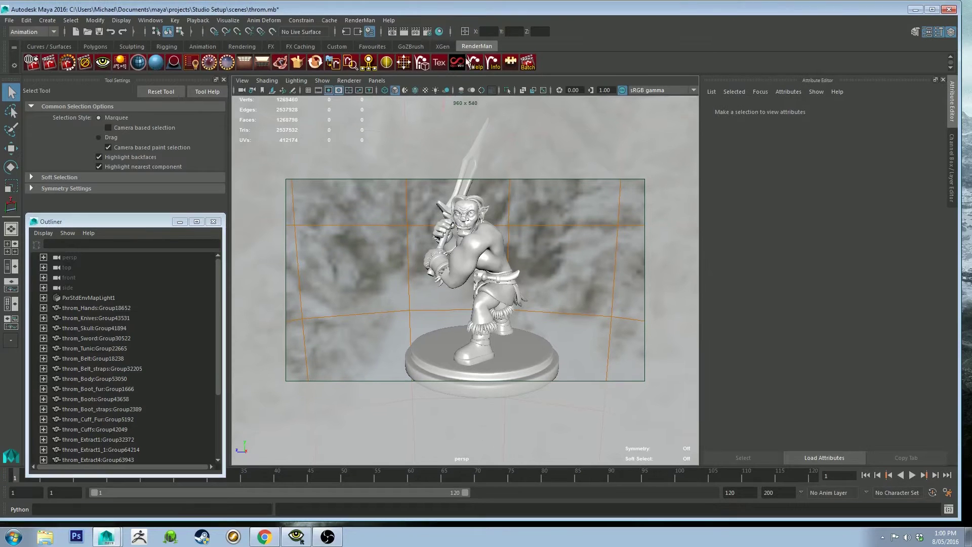
double_click(694, 9)
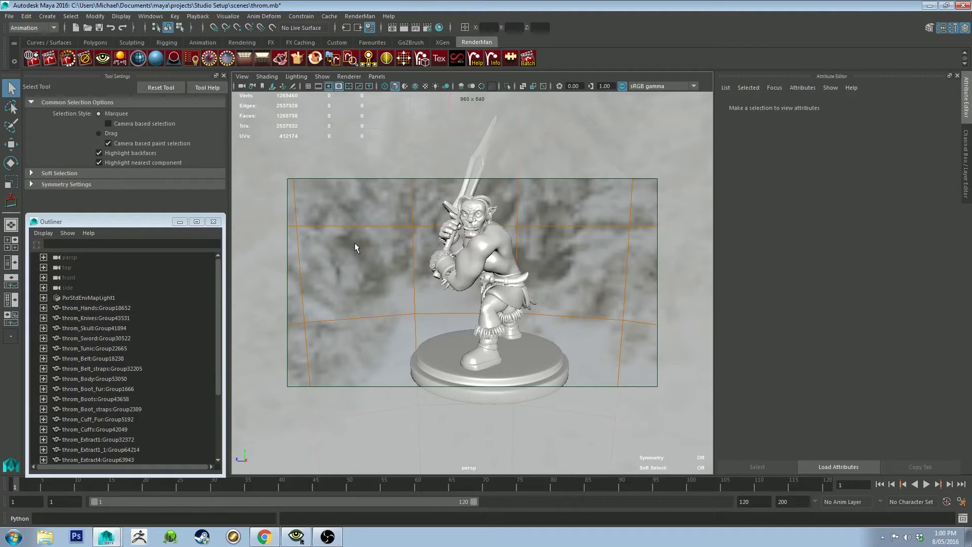
- Group all the figure's meshes from throm_Hands through throm_PM3D_Cone3D and rename the group Throm
left_click(111, 307)
scroll(147, 308, "down", 3)
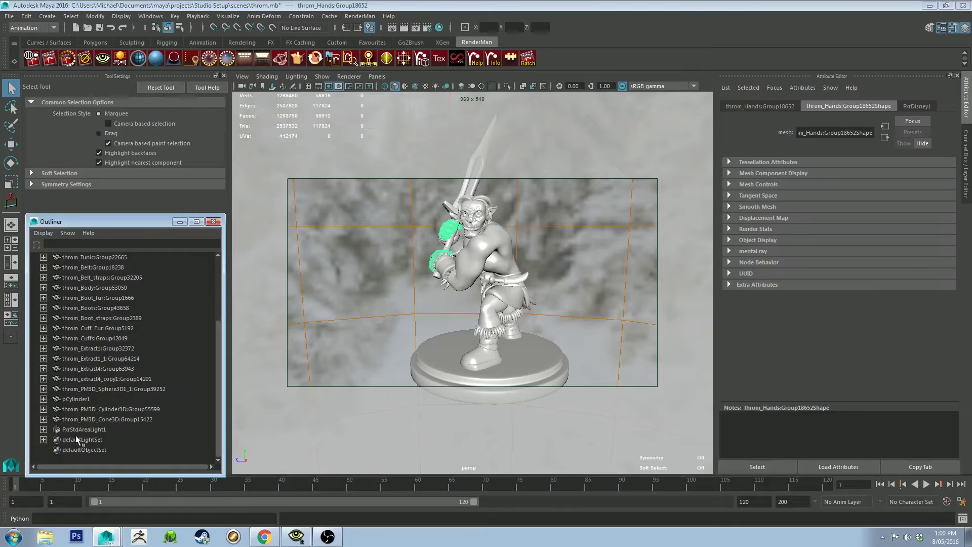
left_click(96, 419, "shift")
key("ctrl+g")
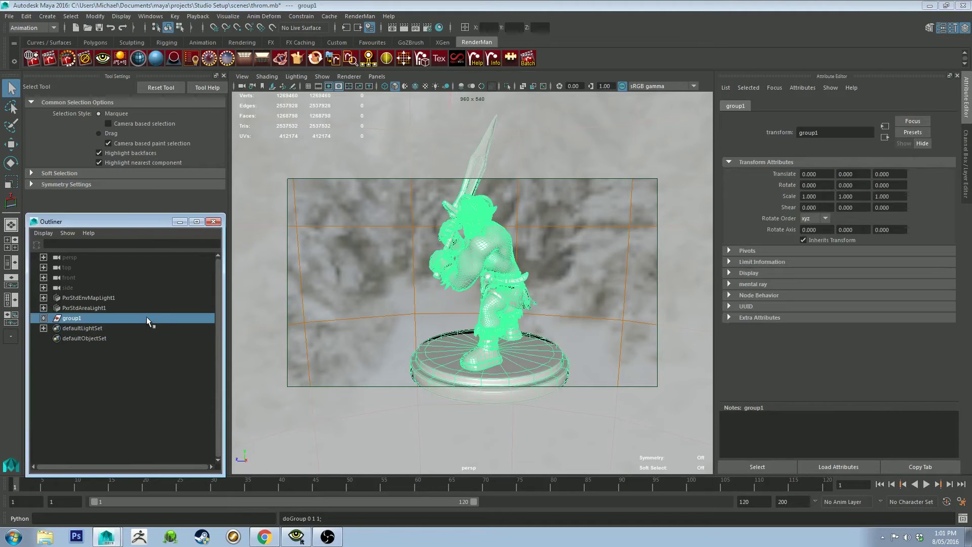
double_click(74, 318)
type("Throm")
key("Return")
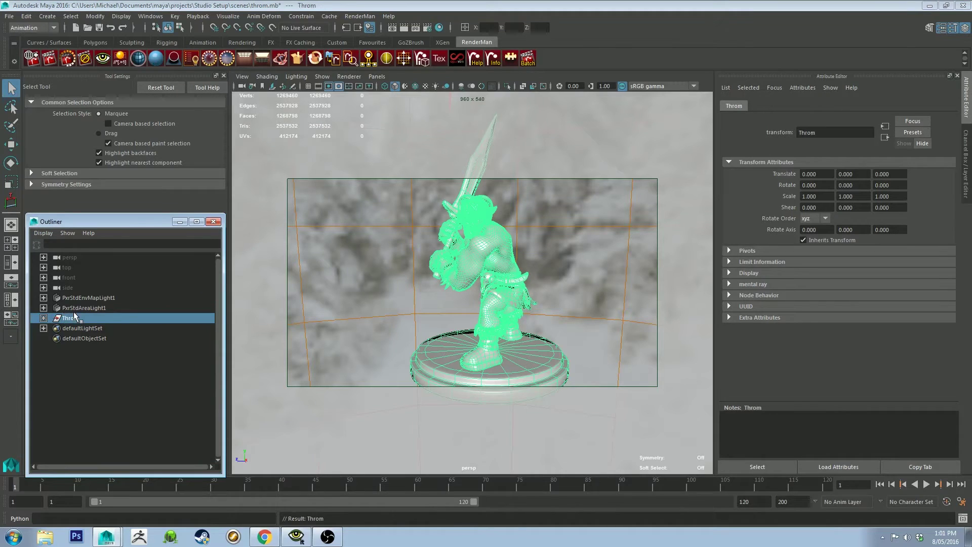
- Examine the figure and its framing within the resolution gate from several angles and distances in the perspective view
left_click(479, 214)
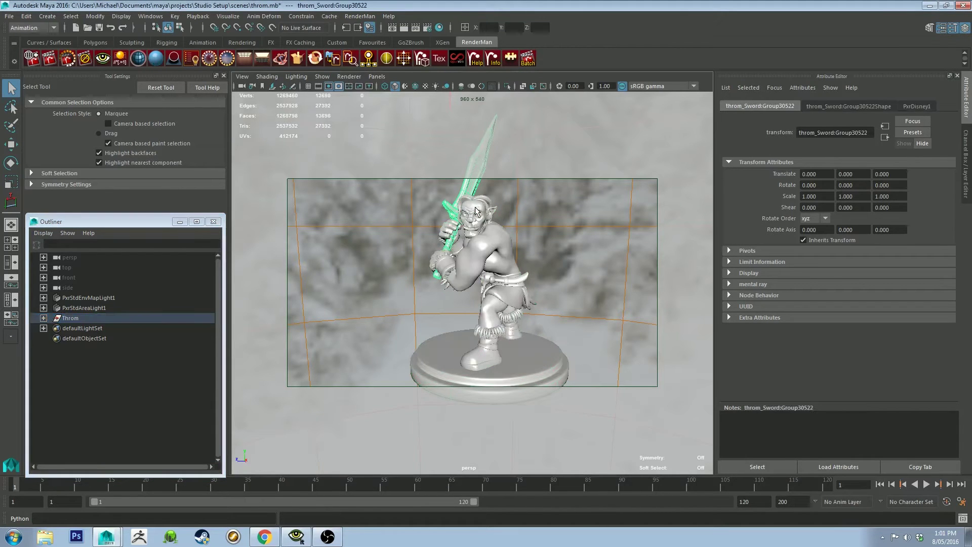
mouse_move(411, 217)
left_mouse_down("alt")
mouse_move(412, 238)
mouse_move(414, 216)
left_mouse_up("alt")
key("f")
scroll(507, 304, "down", 3)
scroll(519, 329, "down", 5)
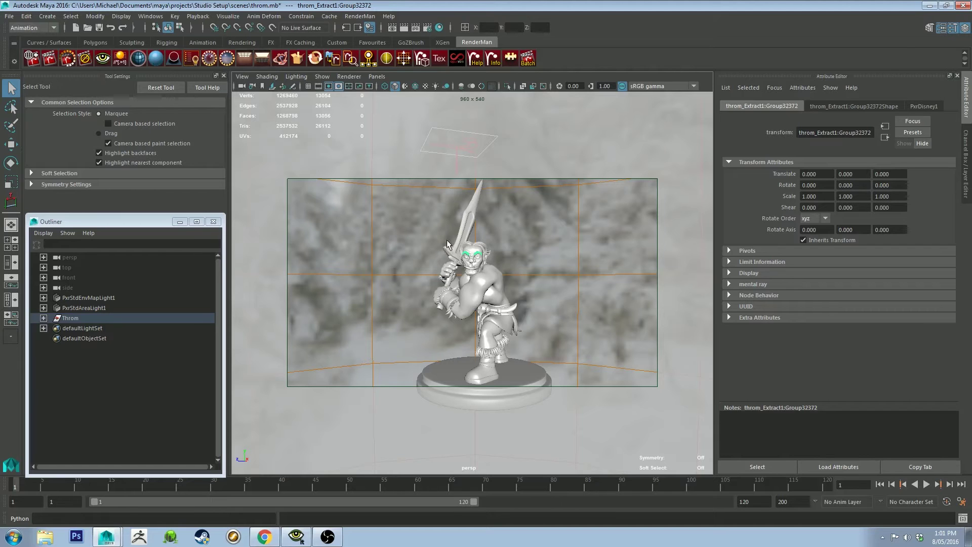
scroll(480, 290, "up", 2)
scroll(480, 290, "up", 1)
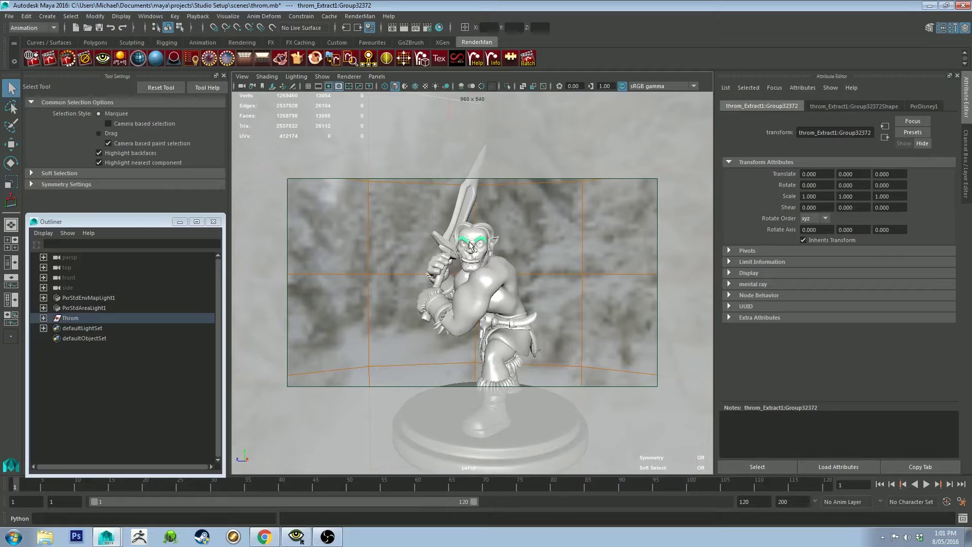
left_click_drag(488, 241, 523, 243, "alt")
mouse_move(523, 243)
right_mouse_down("alt")
mouse_move(517, 305)
mouse_move(514, 233)
right_mouse_up("alt")
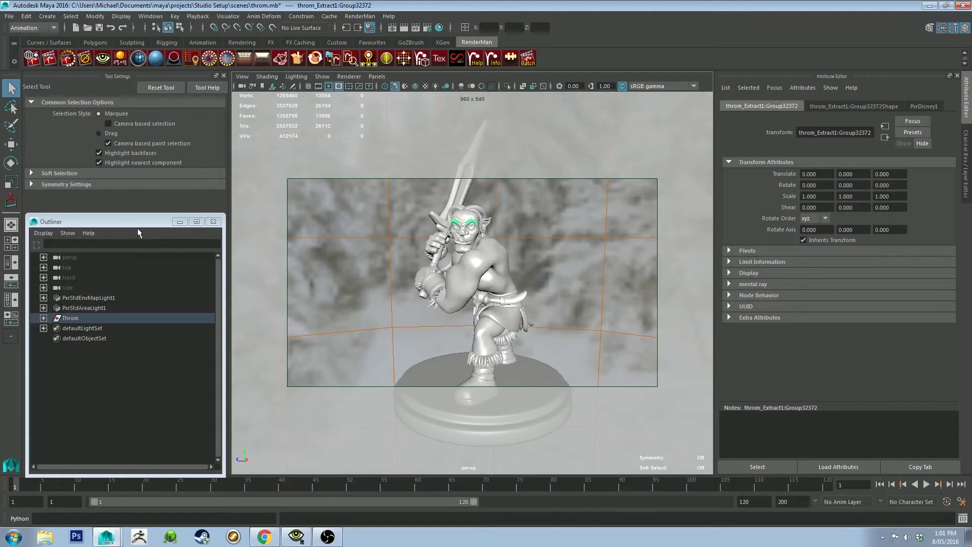
left_click(84, 257)
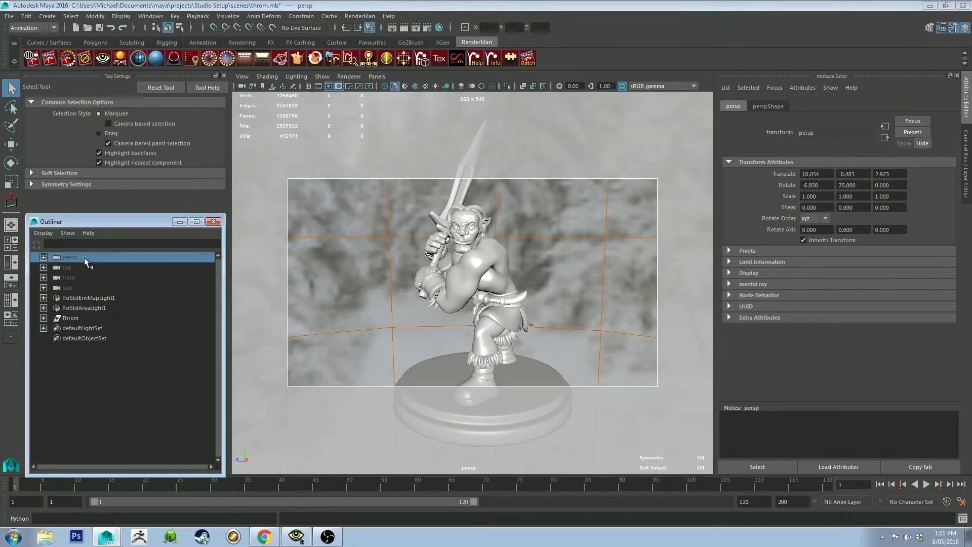
left_click(338, 87)
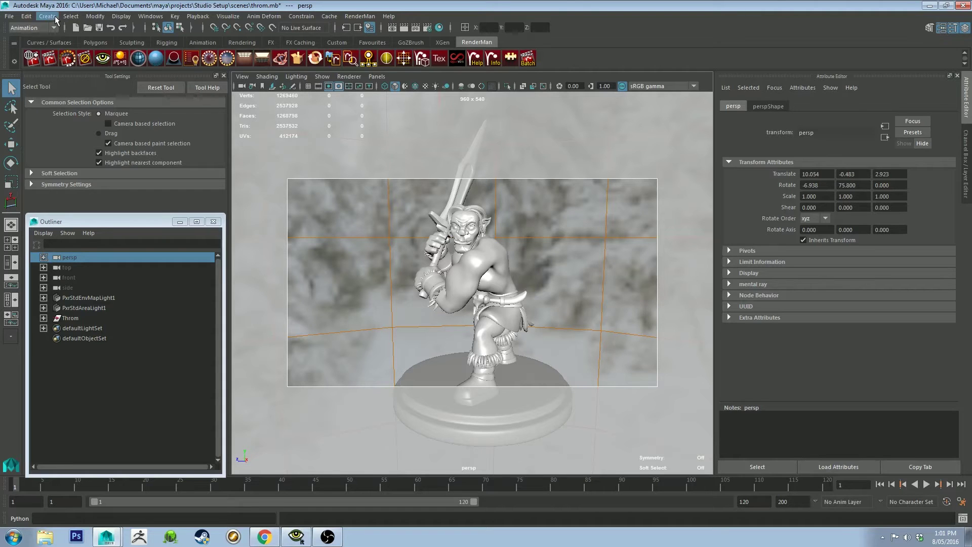
- Create a new camera in the scene
left_click(56, 19)
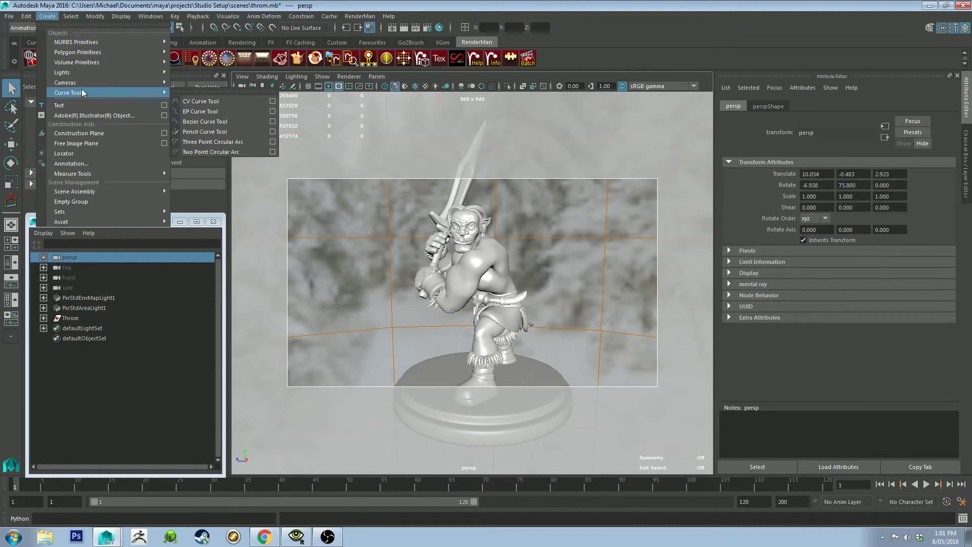
mouse_move(83, 83)
left_click(202, 93)
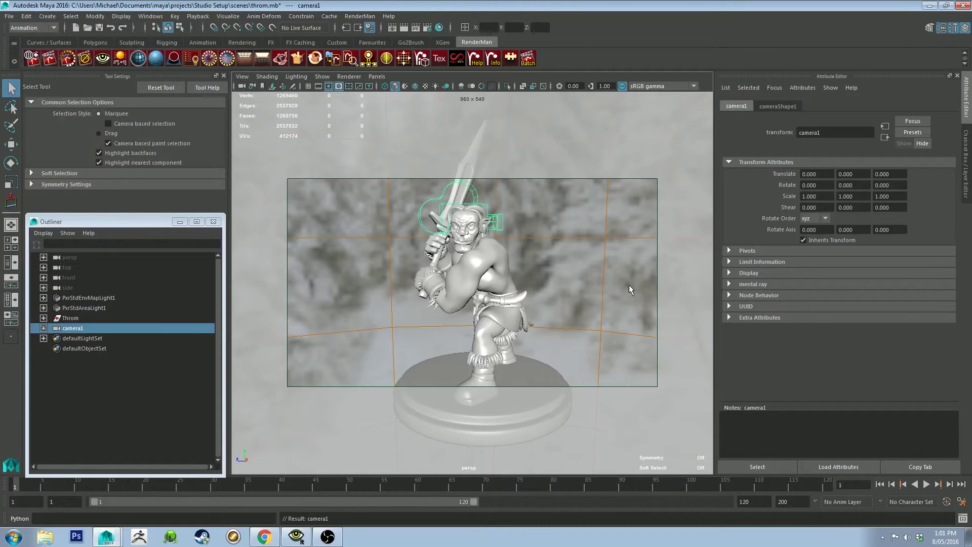
- Place a distance measurement with the Distance Tool between two points behind the new camera in the side view
key("space")
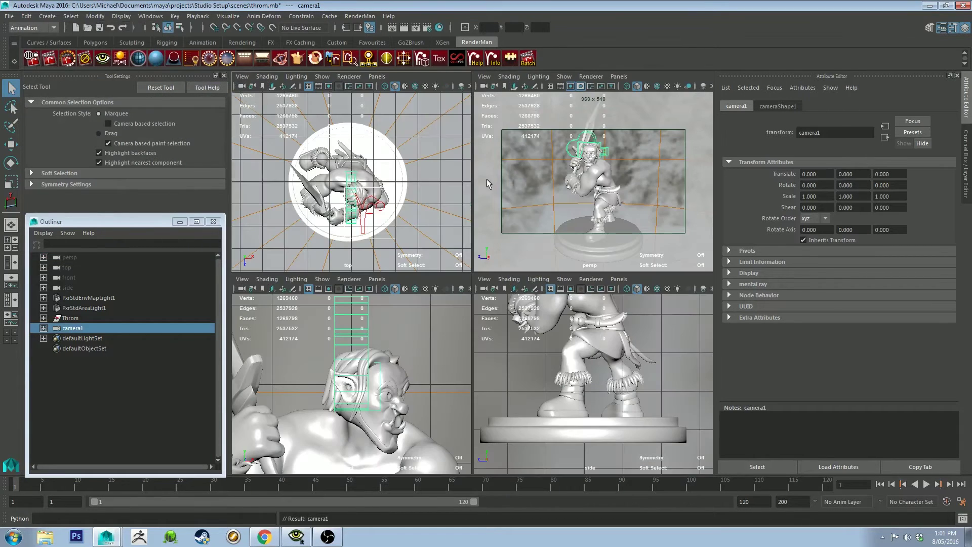
middle_click_drag(637, 288, 639, 410, "alt")
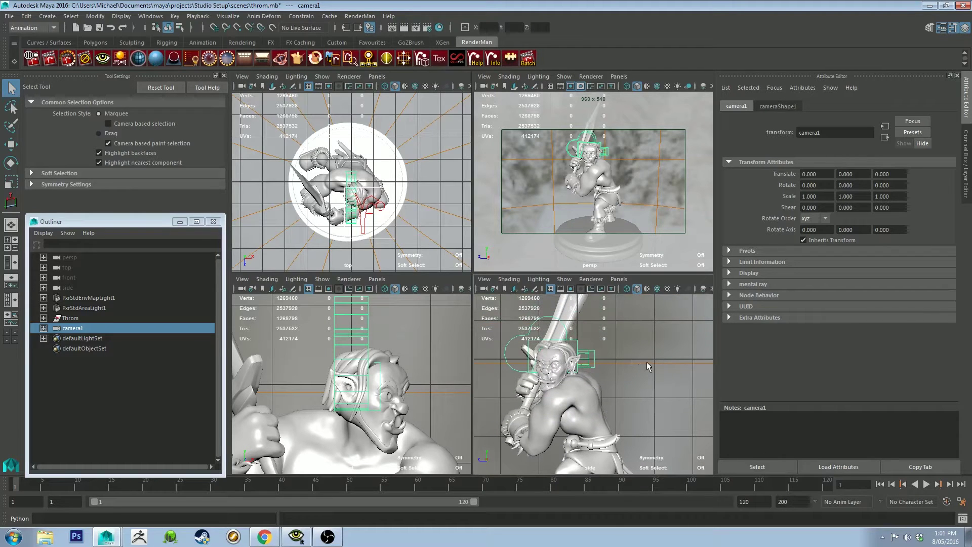
middle_click_drag(646, 362, 614, 348, "alt")
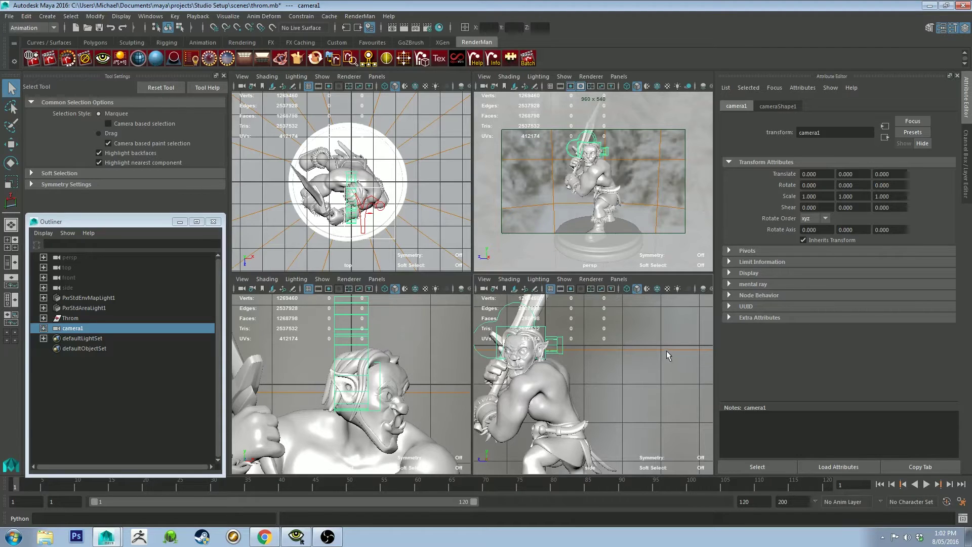
middle_click_drag(665, 348, 648, 354, "alt")
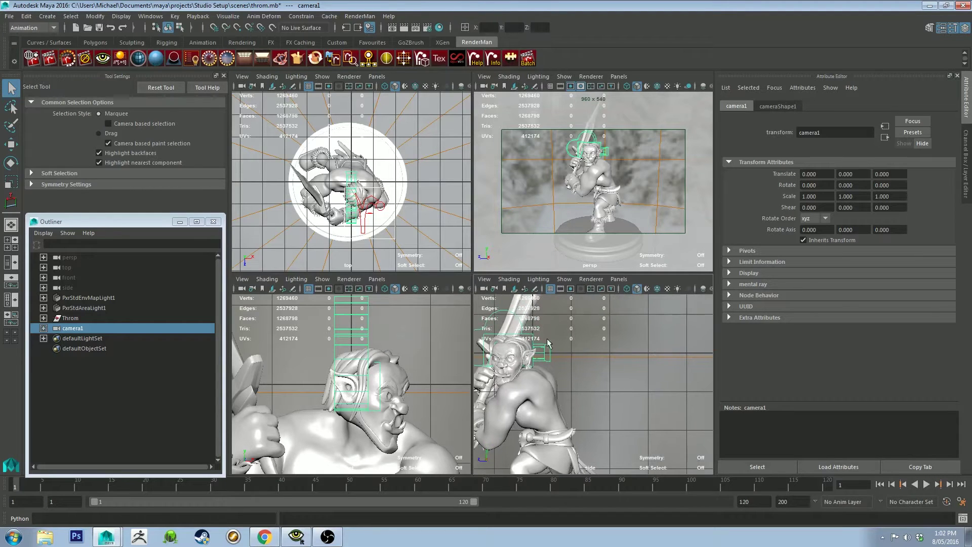
left_click(43, 17)
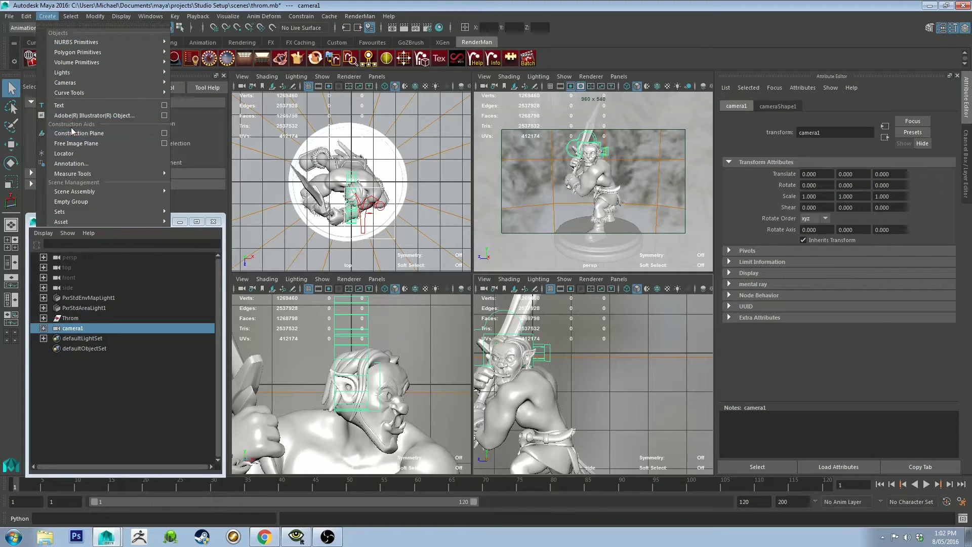
mouse_move(105, 174)
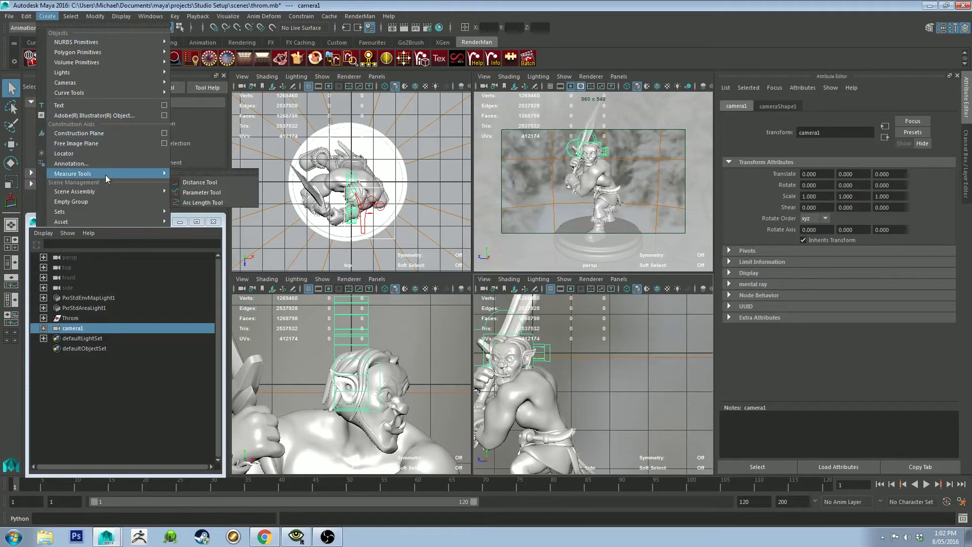
left_click(209, 184)
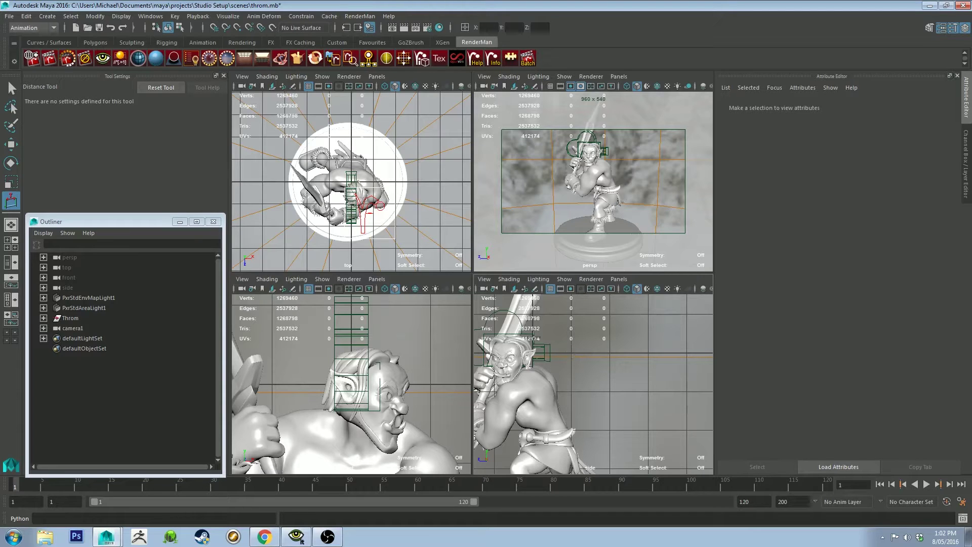
left_click(571, 353)
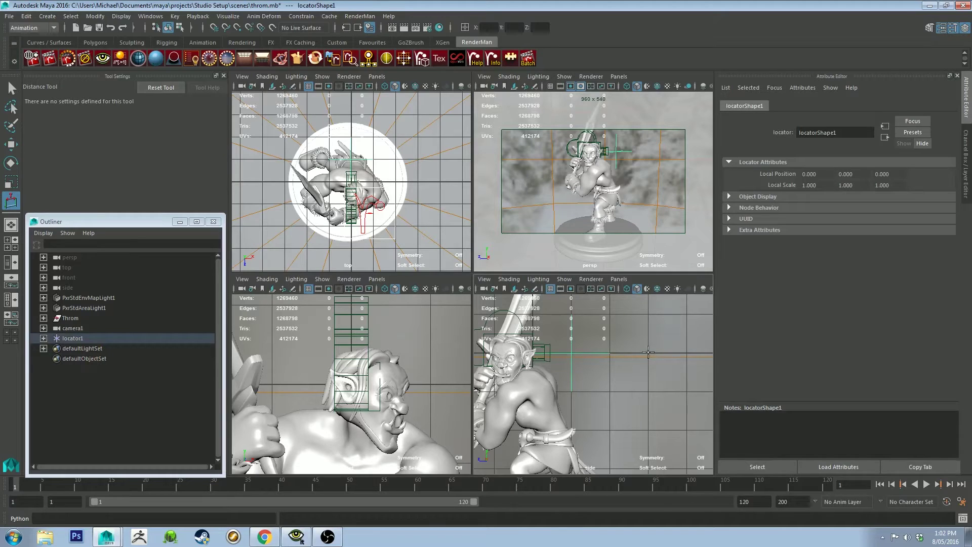
left_click(648, 352)
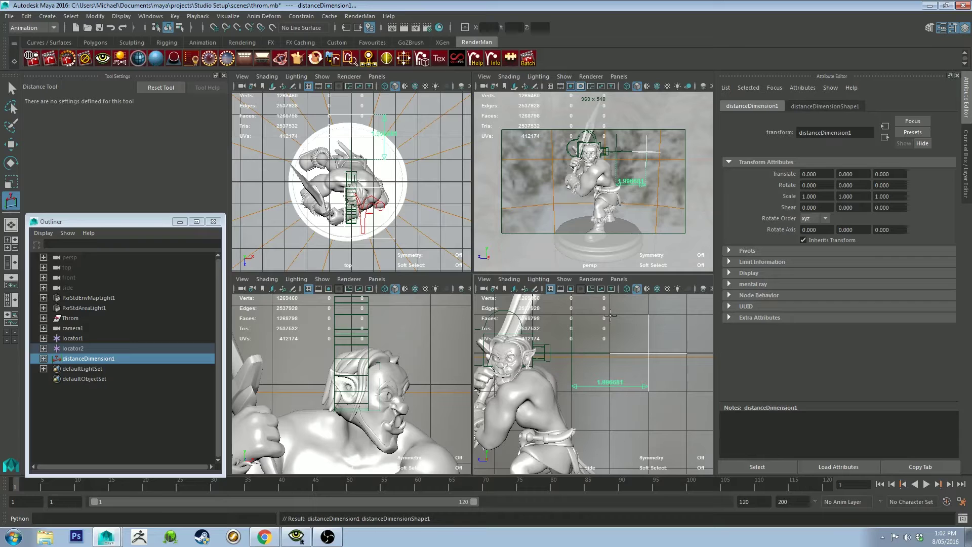
key("q")
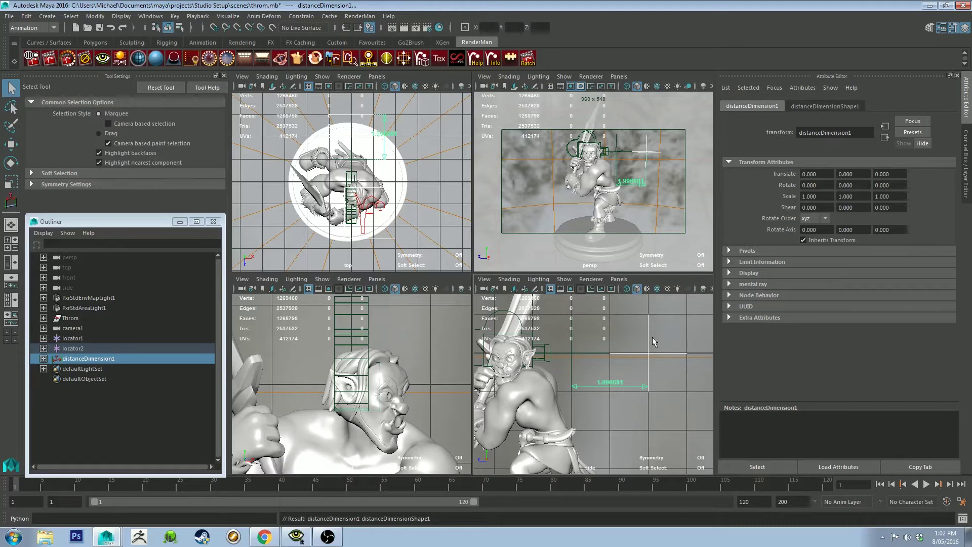
- Parent-constrain locator1 to camera1 with maintain offset off and all translate and rotate axes constrained
left_click(550, 346)
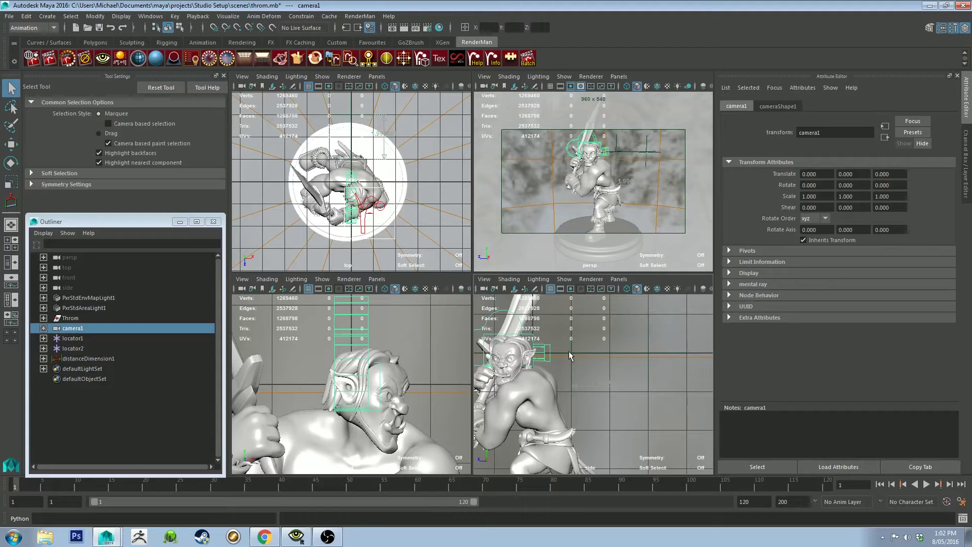
left_click(571, 355, "shift")
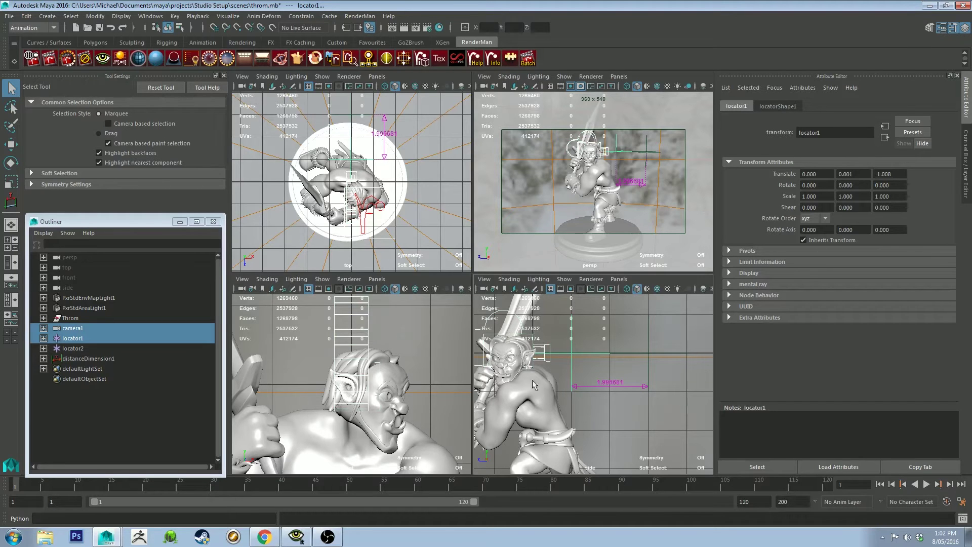
left_click(561, 330)
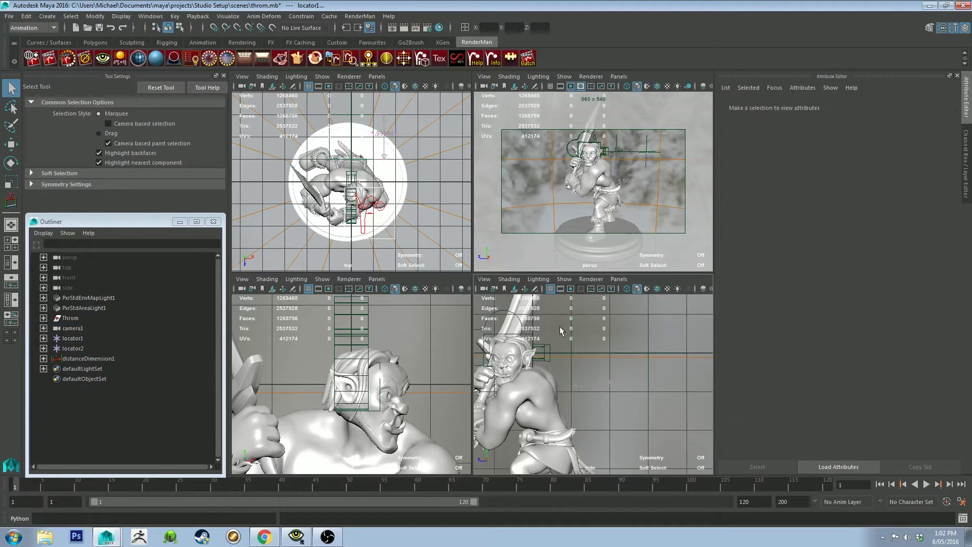
left_click(546, 349)
left_click(572, 352, "shift")
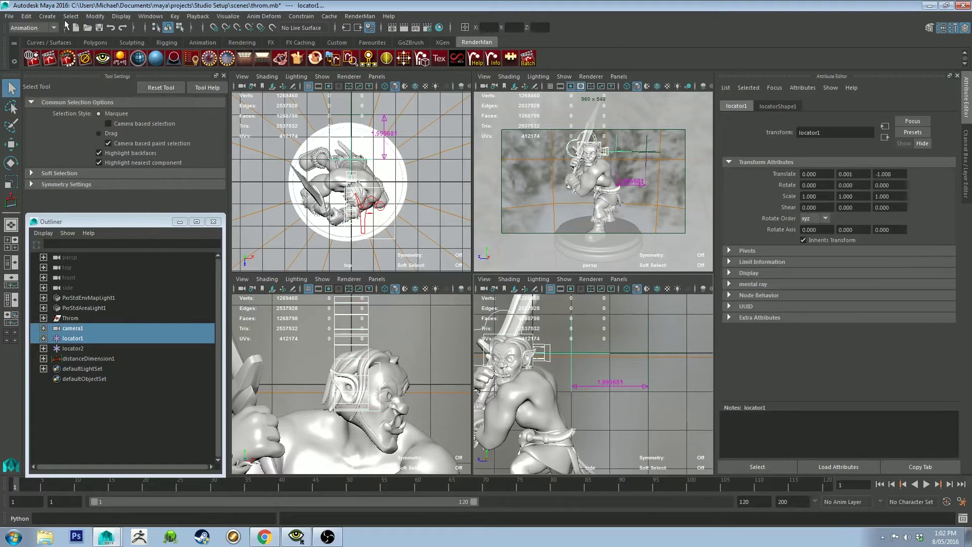
left_click(36, 27)
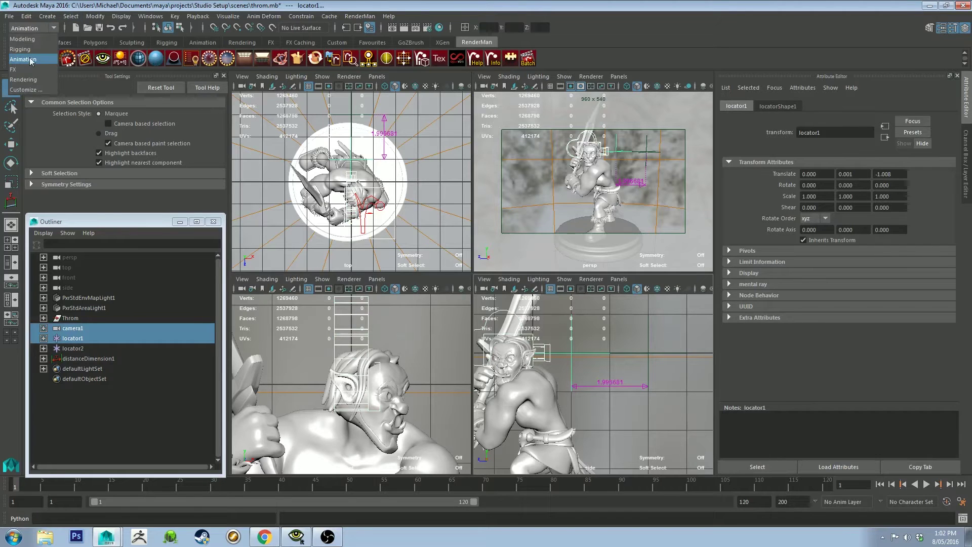
left_click(32, 61)
left_click(305, 16)
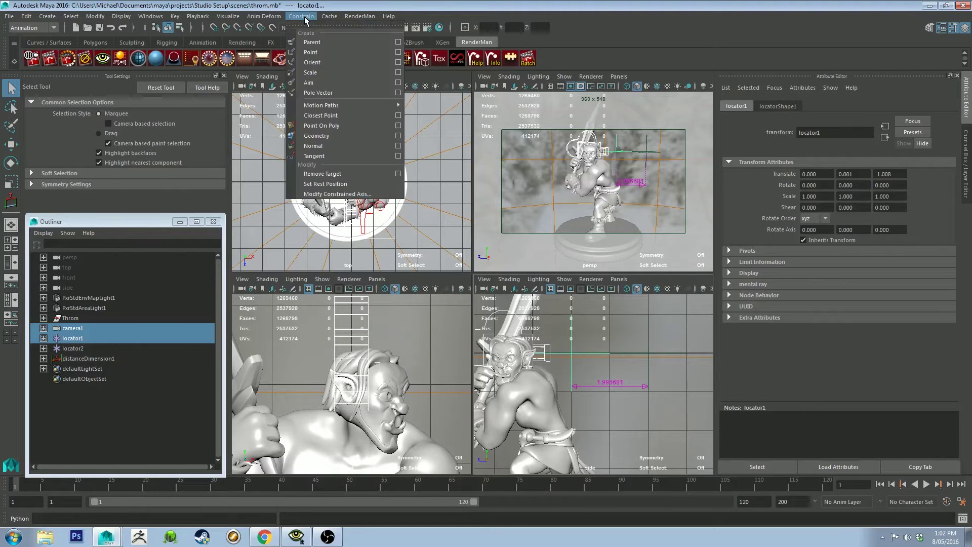
left_click(398, 43)
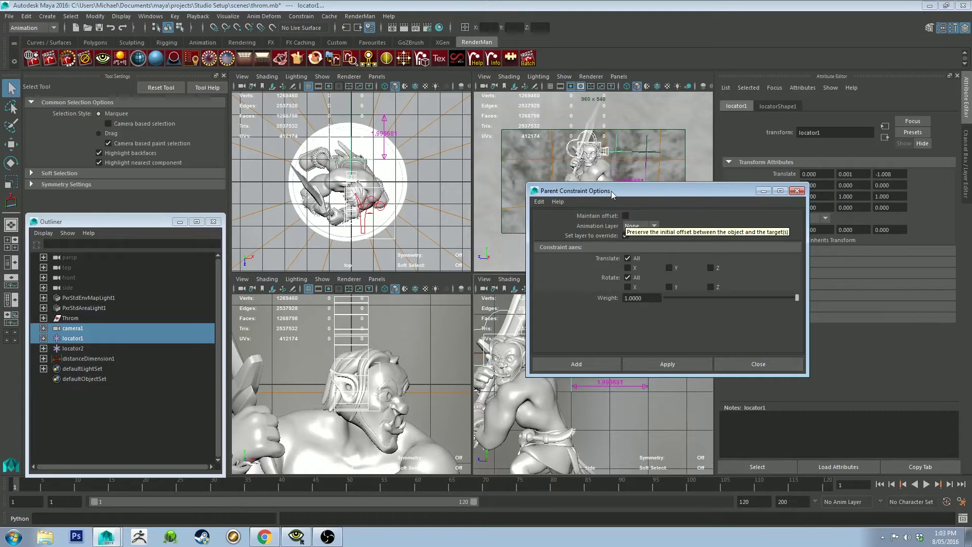
left_click_drag(659, 191, 376, 84)
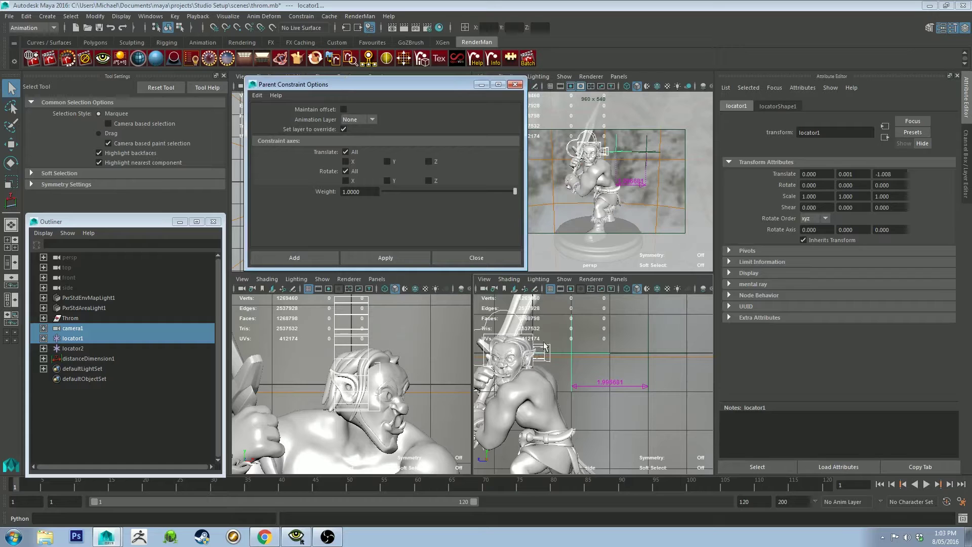
left_click(328, 258)
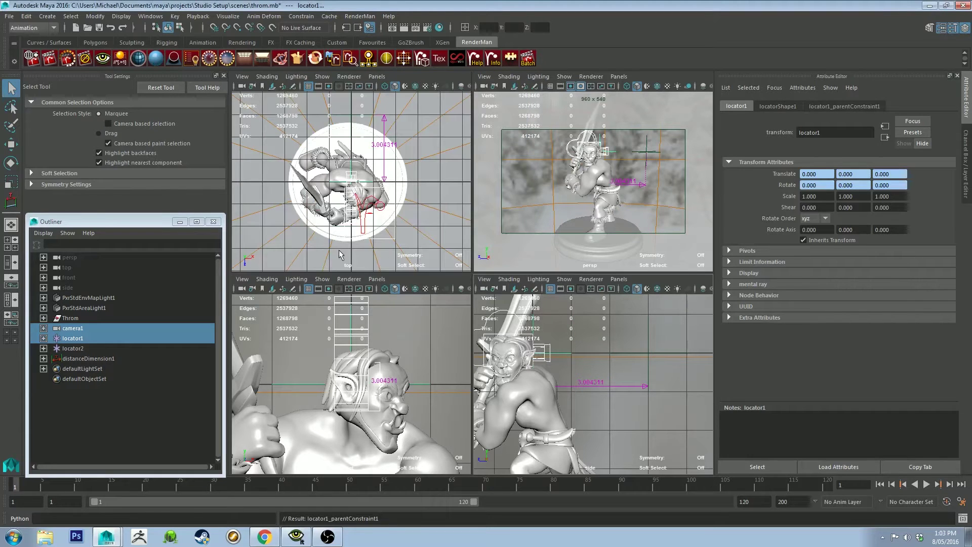
- Open the Hypergraph Hierarchy and place its window over the upper viewports
left_click_drag(550, 351, 553, 353, "alt")
left_click(121, 16)
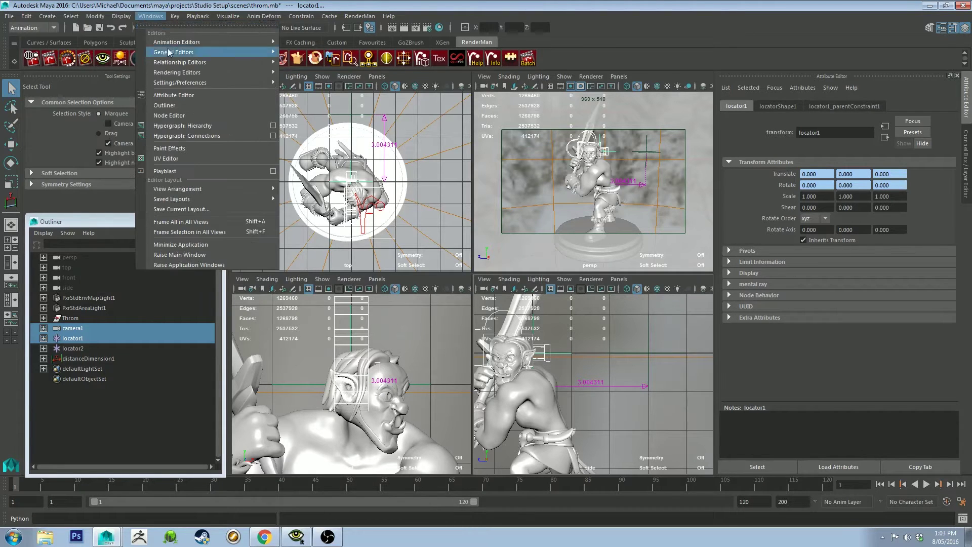
mouse_move(180, 73)
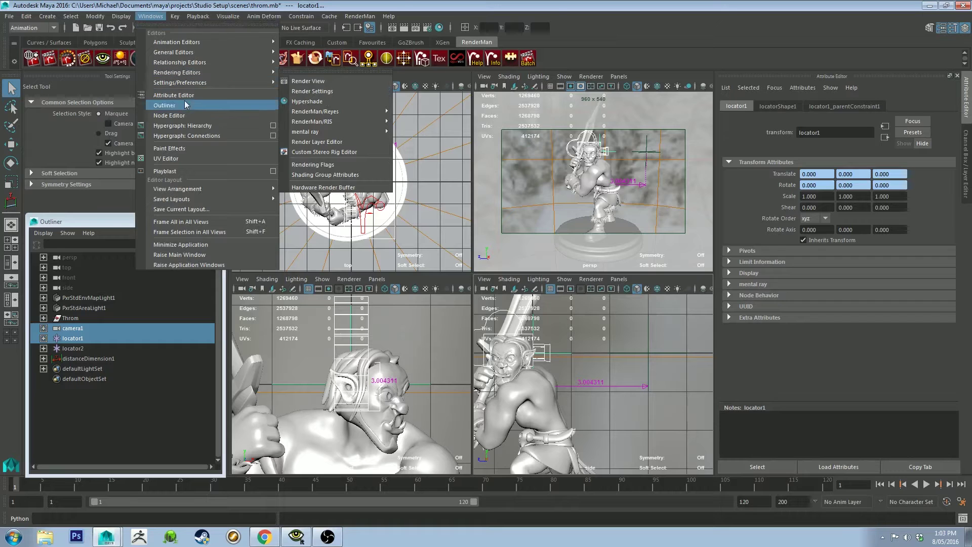
left_click(232, 128)
left_click_drag(685, 143, 428, 112)
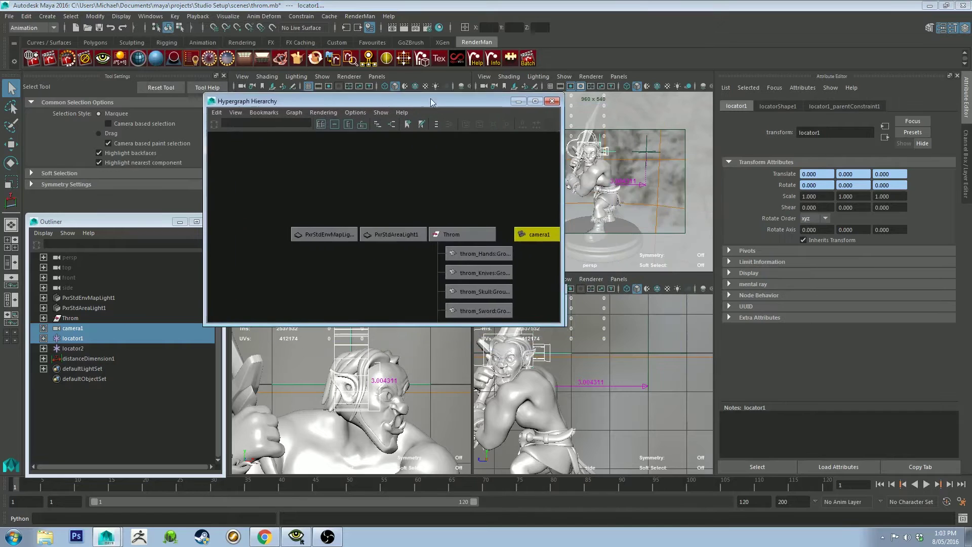
- Select only the camera1 node in the Hypergraph Hierarchy
scroll(455, 193, "down", 3)
middle_click_drag(497, 202, 432, 171, "alt")
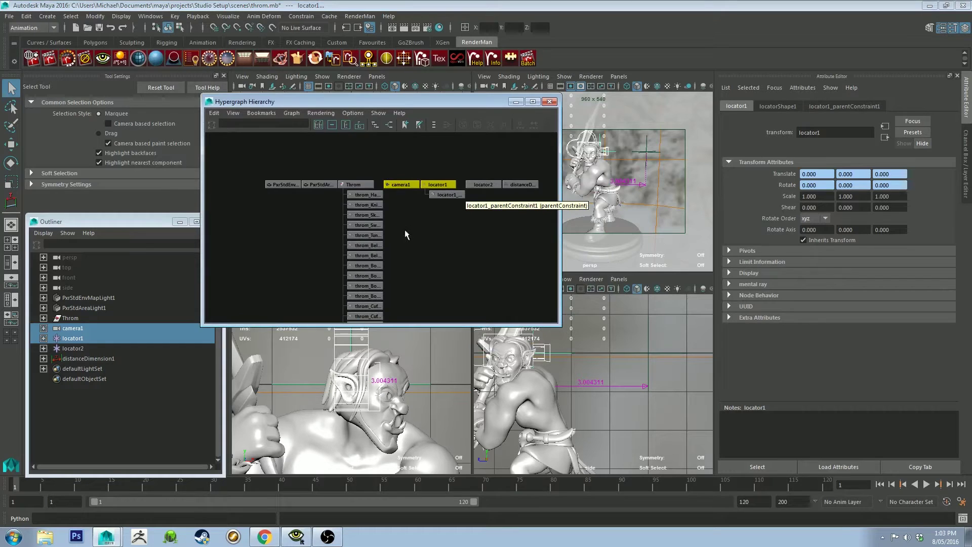
left_click(419, 238)
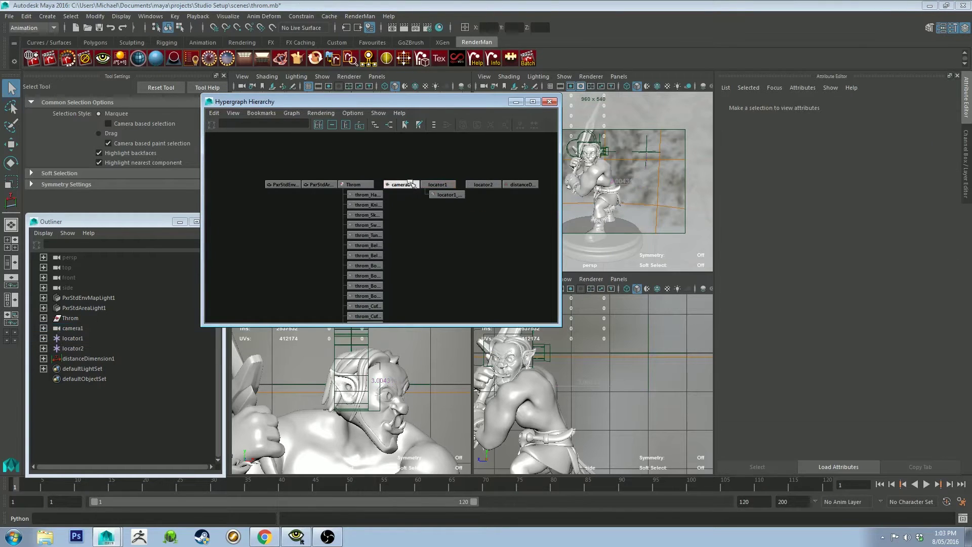
left_click(403, 184)
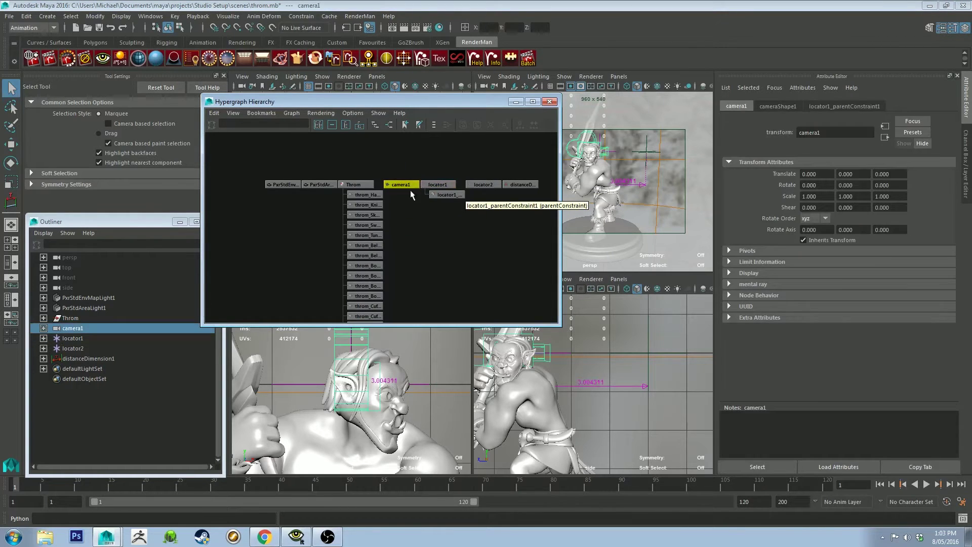
middle_click_drag(412, 185, 416, 185)
- Open the Connection Editor and arrange its window beside the Hypergraph so both are accessible
left_click(151, 17)
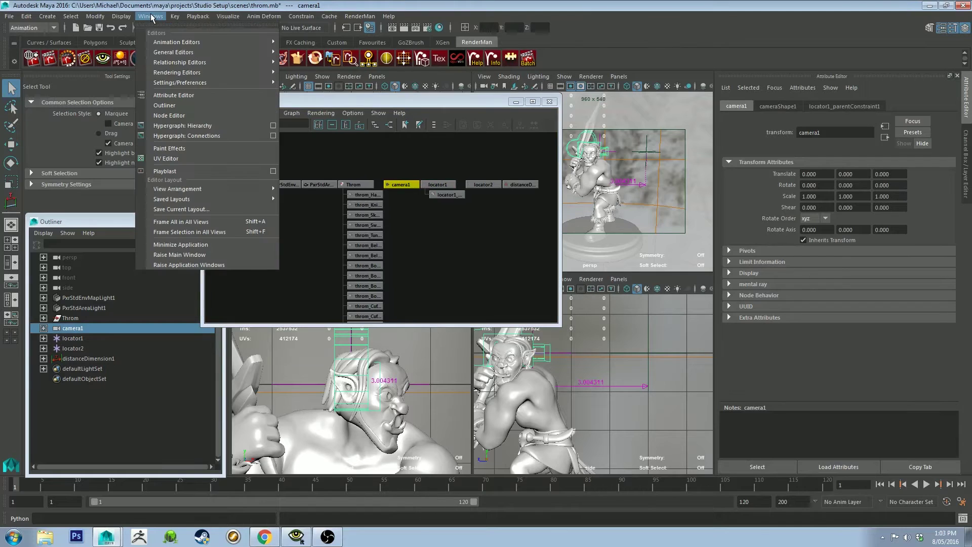
mouse_move(170, 64)
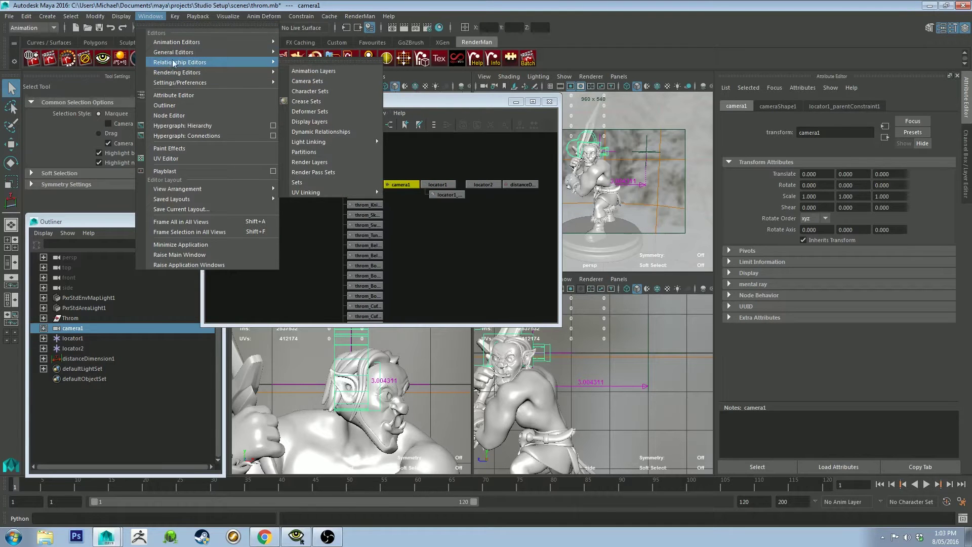
mouse_move(242, 53)
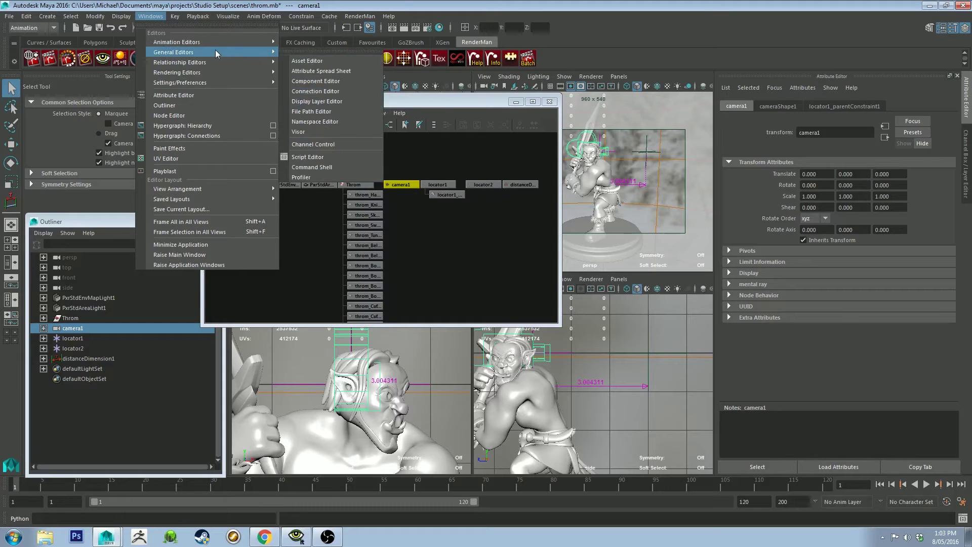
left_click(311, 91)
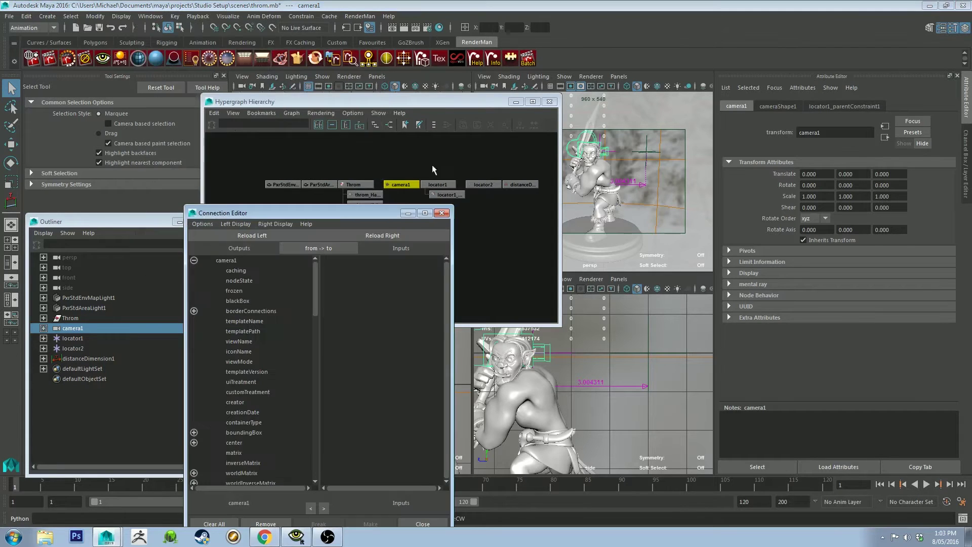
left_click_drag(345, 211, 783, 80)
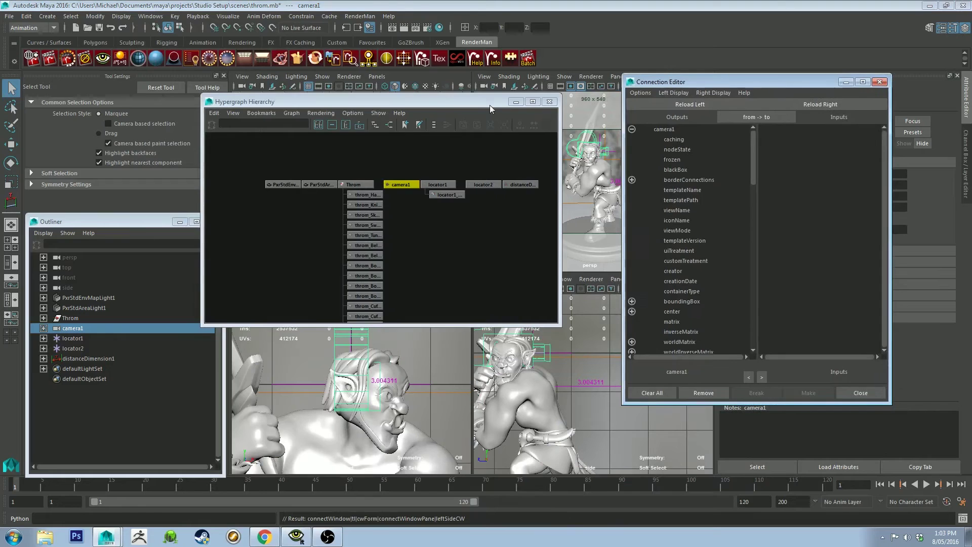
left_click_drag(488, 104, 455, 105)
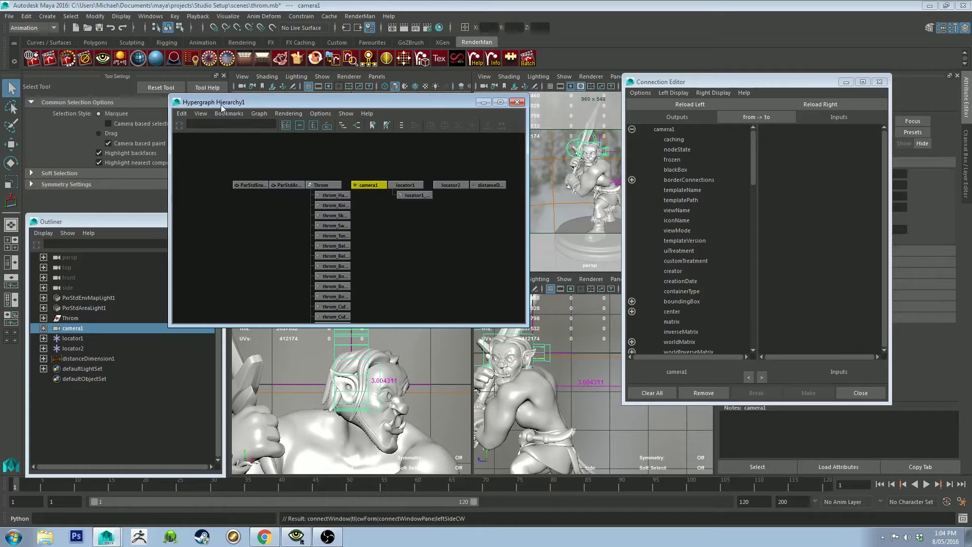
- Load distanceDimensionShape1 as the source in the Connection Editor and choose its distance attribute
left_click(494, 186)
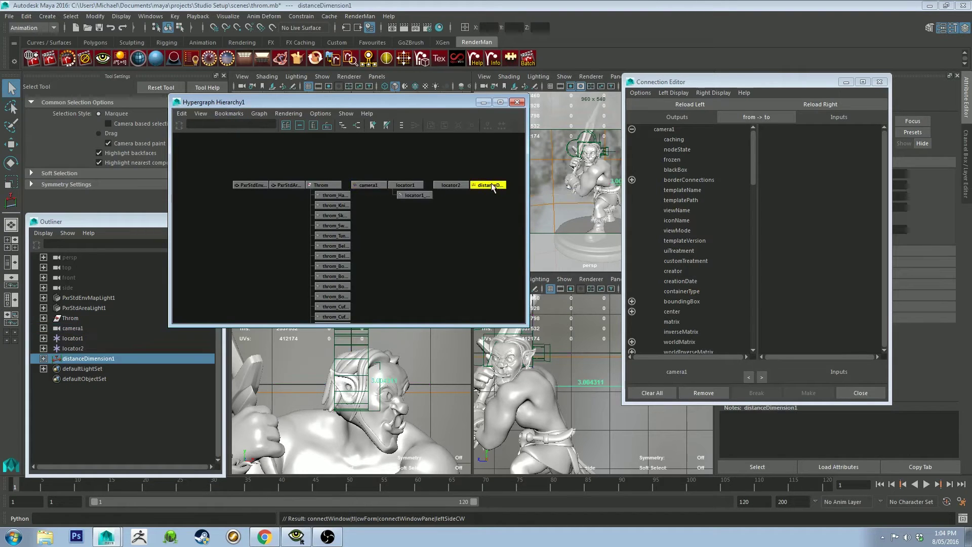
left_click(358, 125)
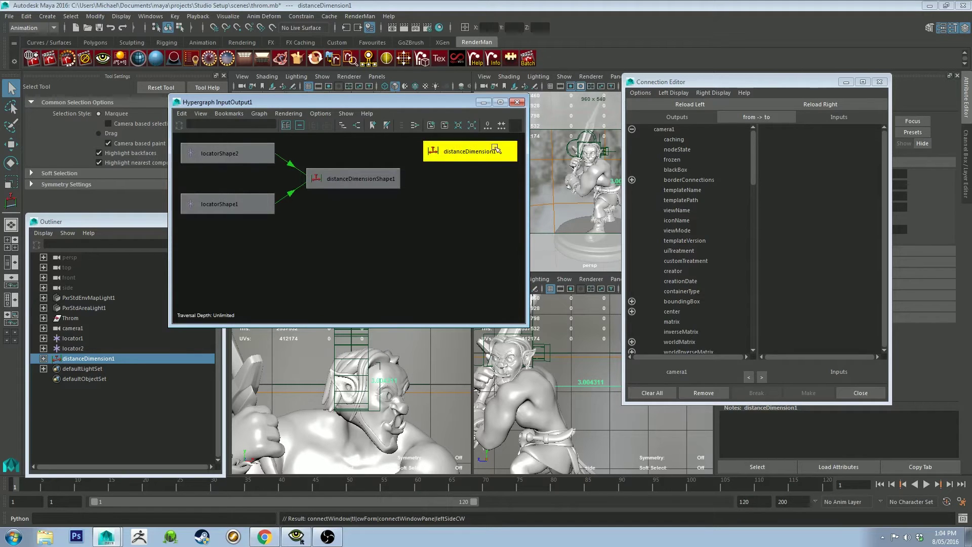
left_click(378, 184)
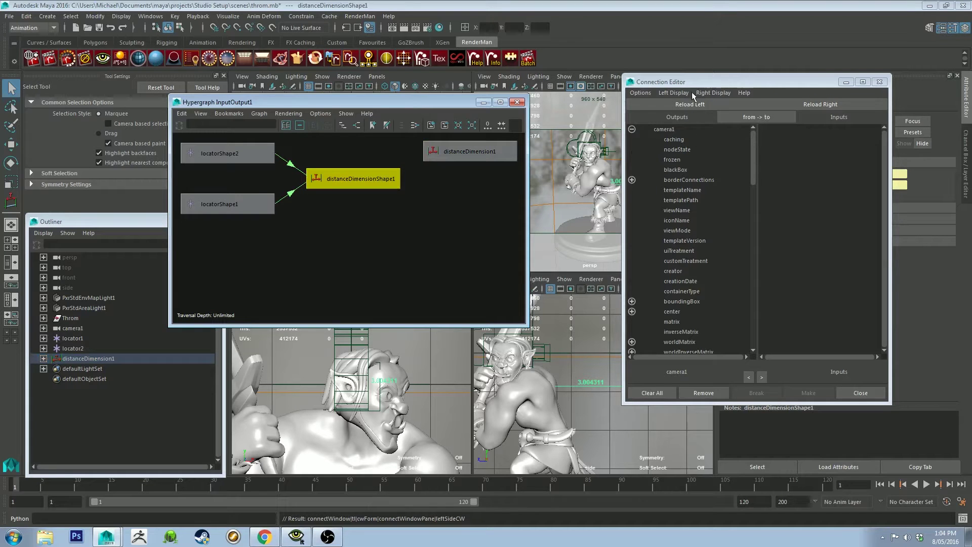
left_click_drag(693, 80, 671, 81)
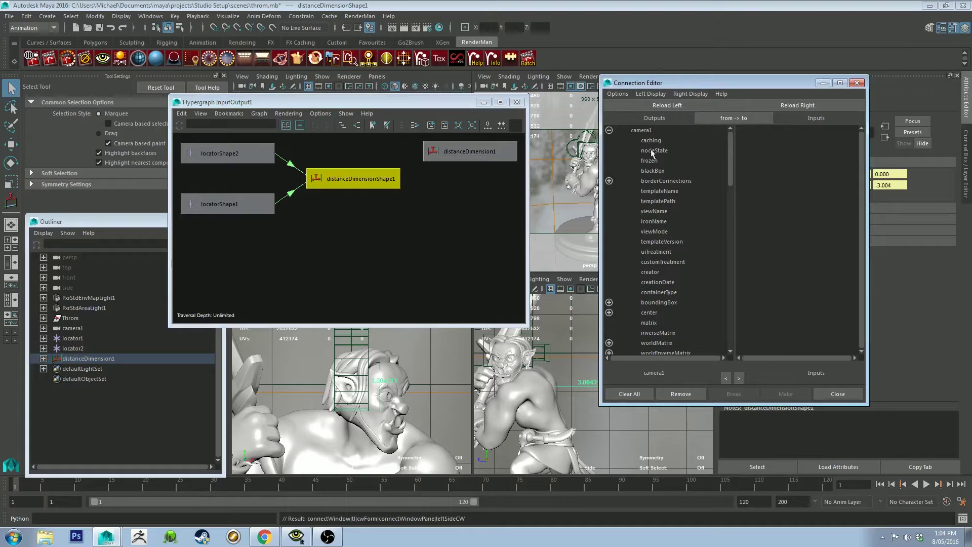
left_click(670, 105)
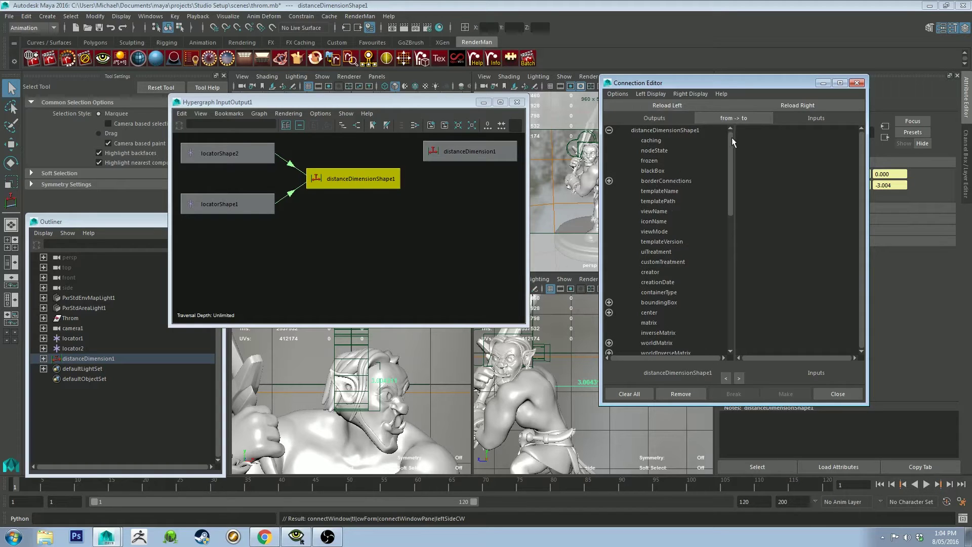
left_click_drag(731, 138, 737, 287)
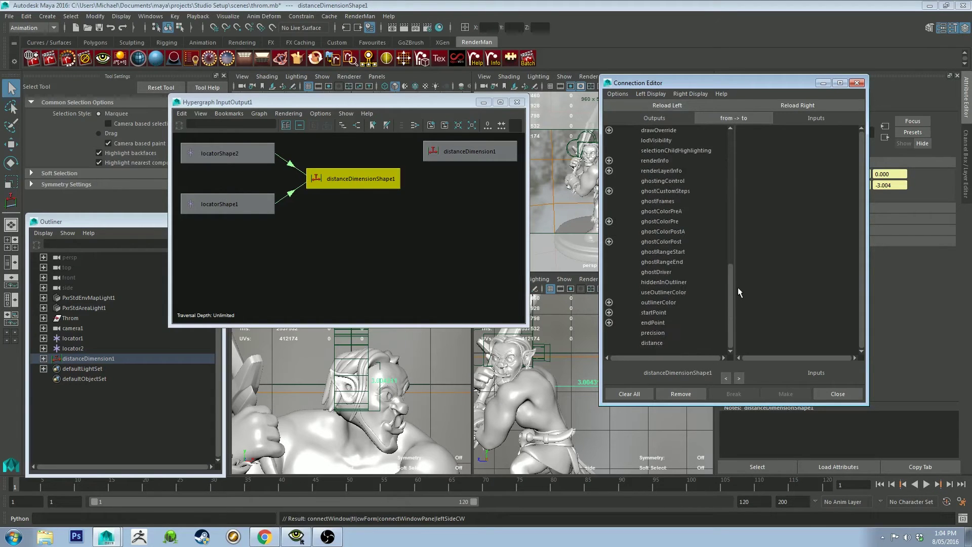
left_click(657, 344)
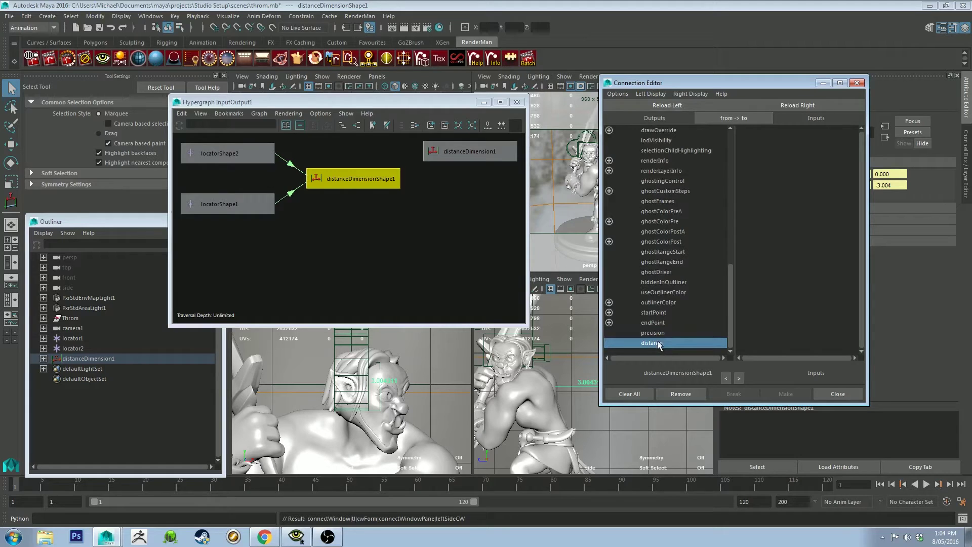
- Graph camera1's connections in the Hypergraph and load its cameraShape1 node as the target in the Connection Editor
left_click_drag(404, 105, 417, 105)
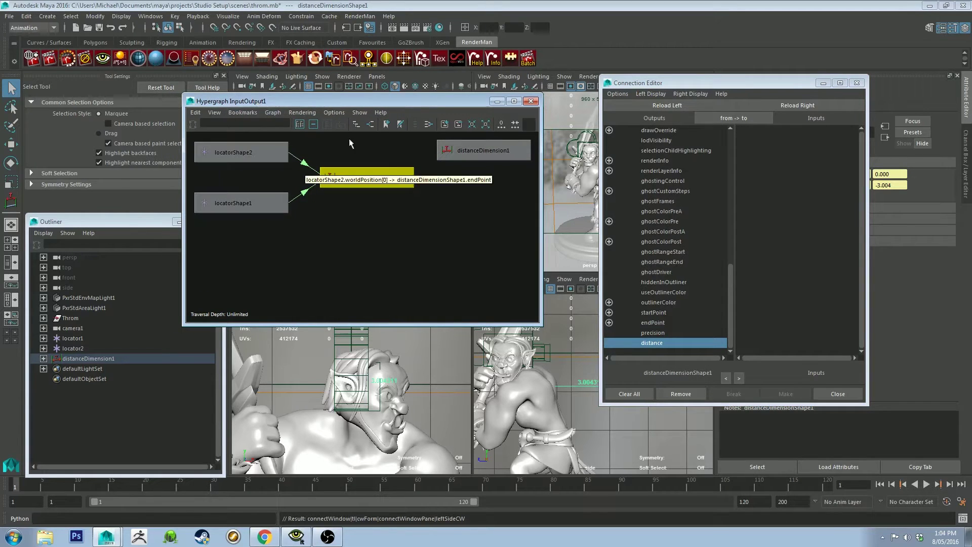
left_click(358, 125)
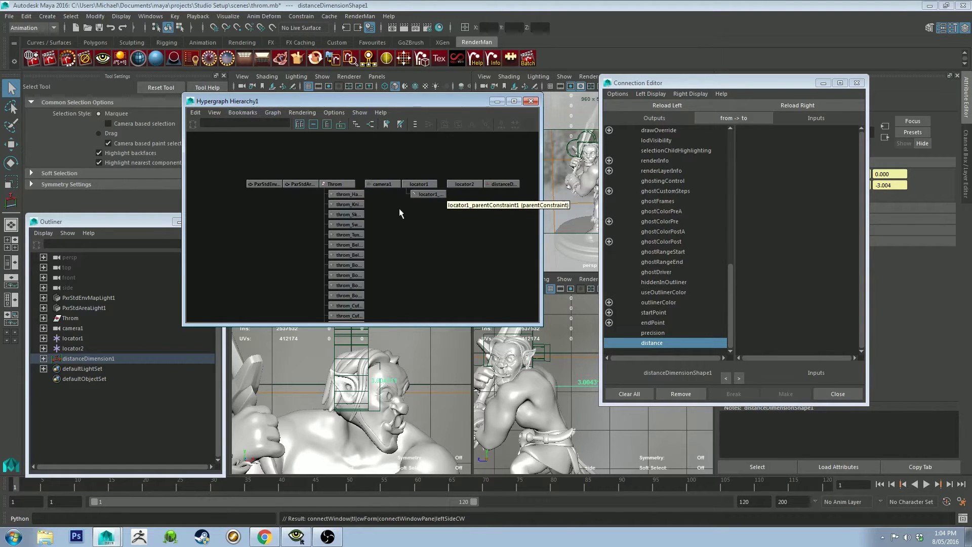
left_click(389, 184)
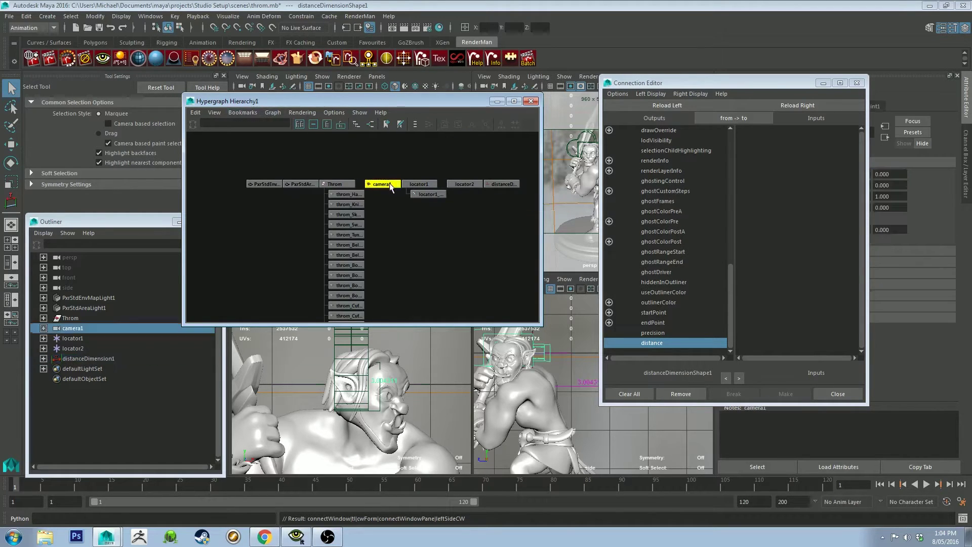
left_click(371, 123)
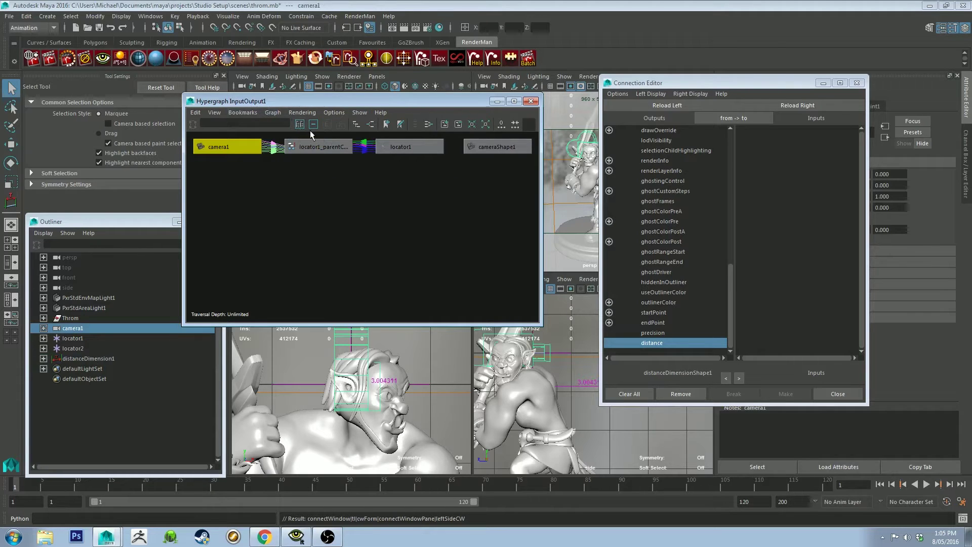
left_click(490, 147)
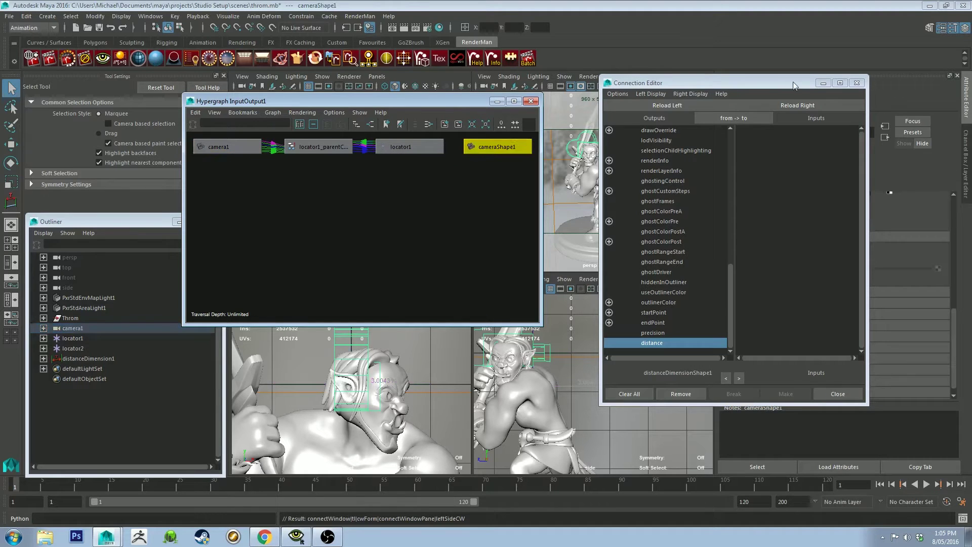
left_click(812, 106)
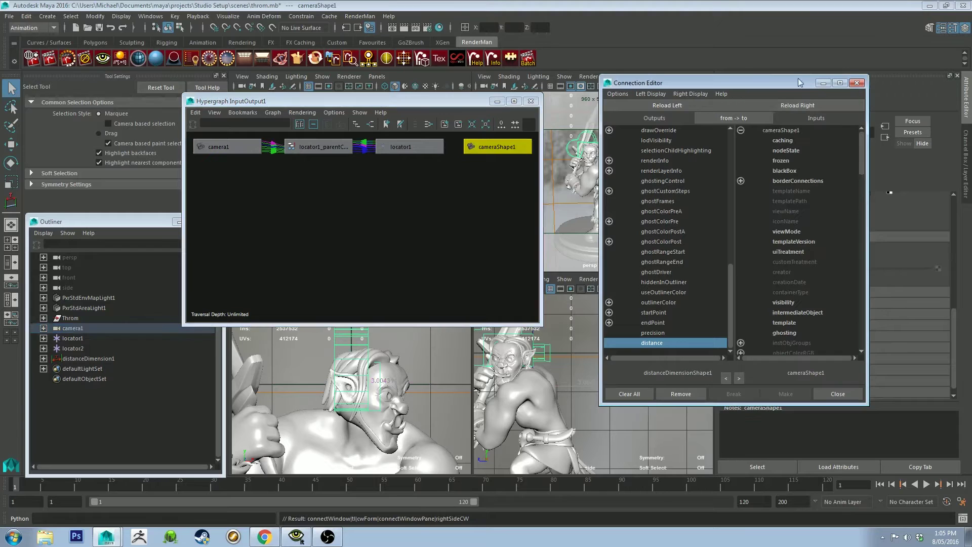
- Enable Depth Of Field on cameraShape1, moving the editor windows clear of its attributes
left_click_drag(426, 101, 333, 100)
left_click_drag(699, 86, 537, 70)
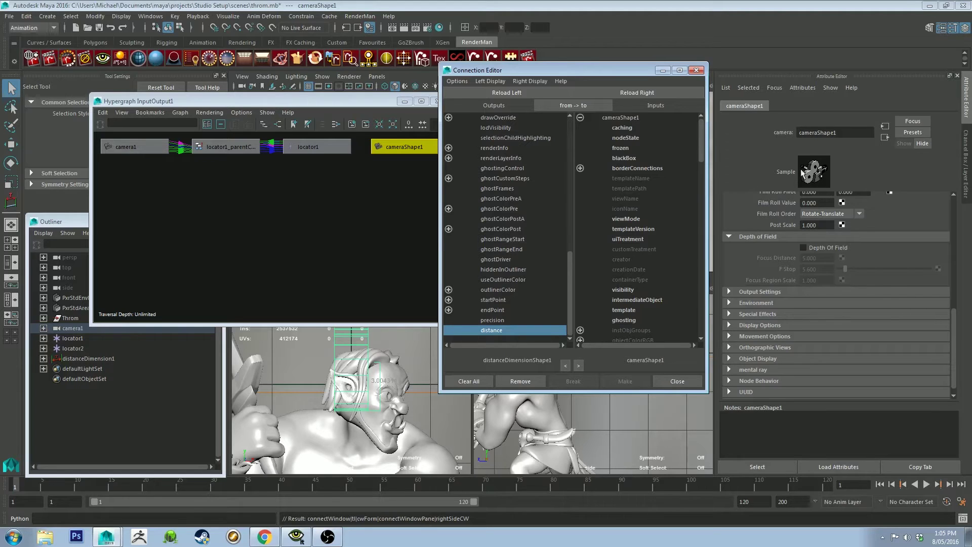
left_click_drag(953, 330, 956, 269)
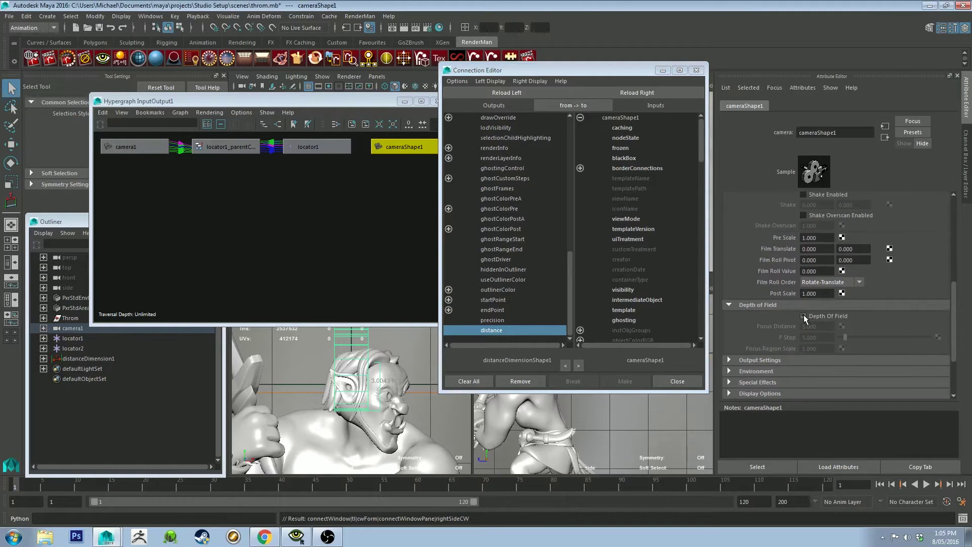
left_click(804, 317)
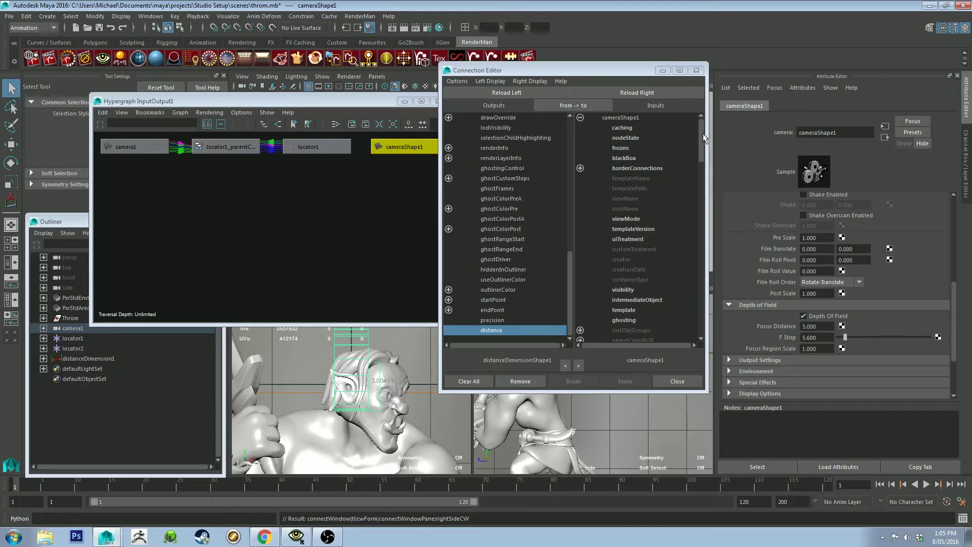
- Connect the distance attribute of distanceDimensionShape1 to focusDistance on cameraShape1, and close the Connection Editor and Hypergraph
left_click_drag(701, 135, 703, 157)
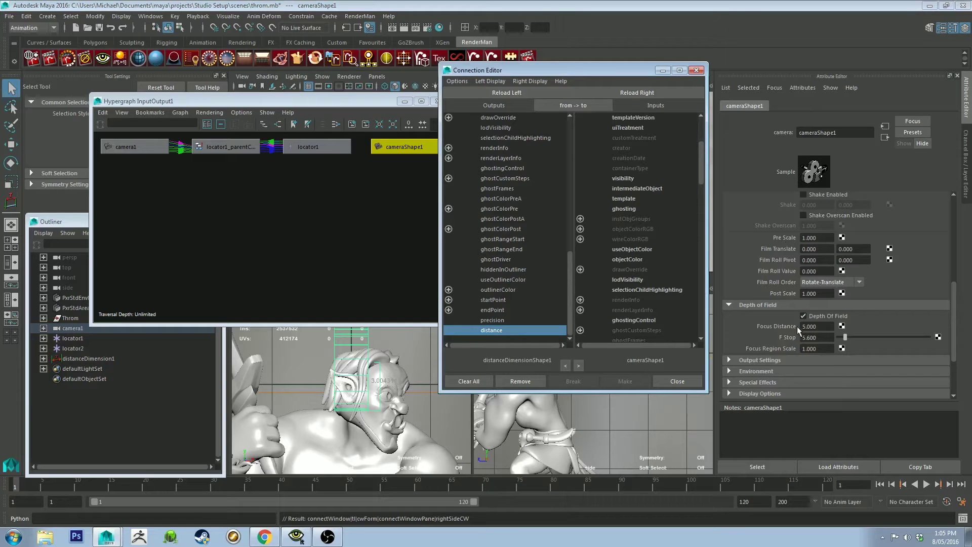
left_click_drag(620, 70, 842, 59)
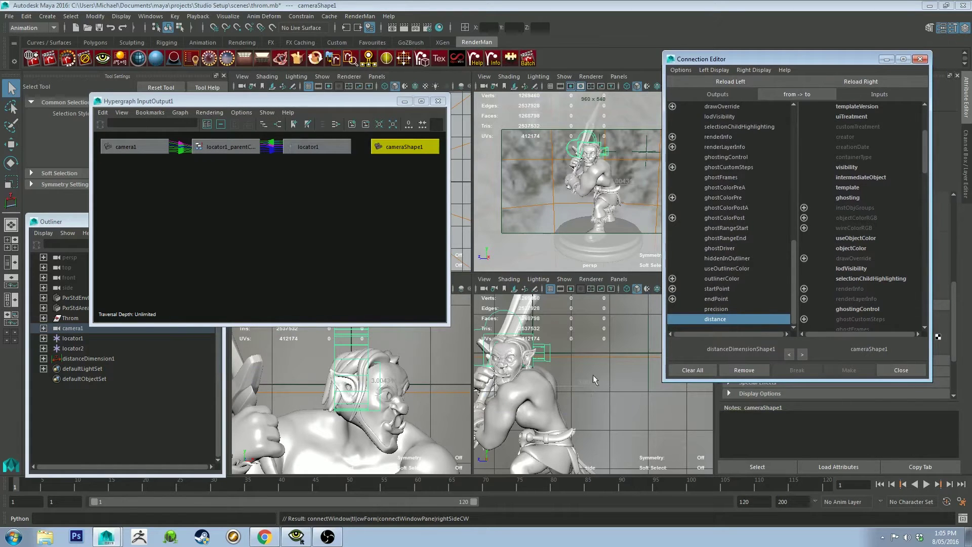
left_click_drag(790, 60, 550, 49)
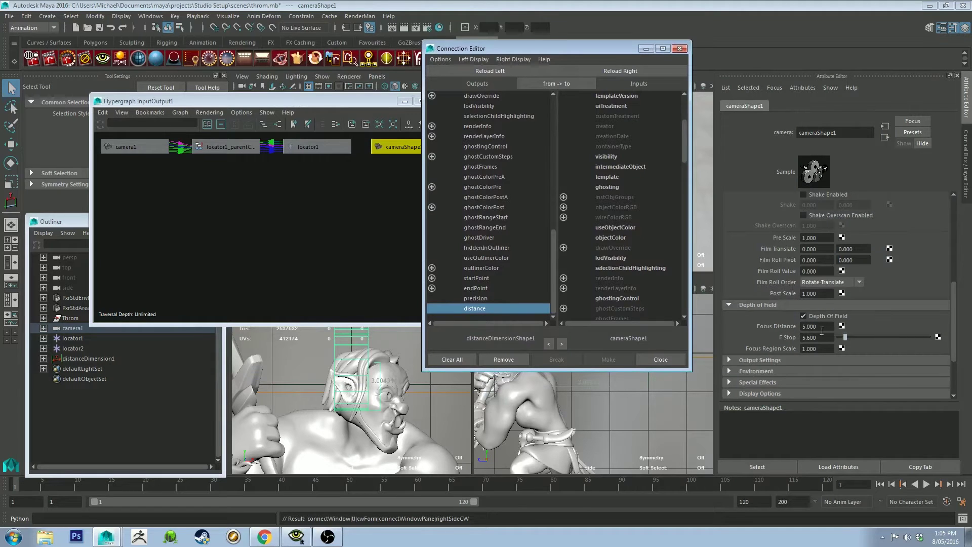
scroll(638, 230, "down", 8)
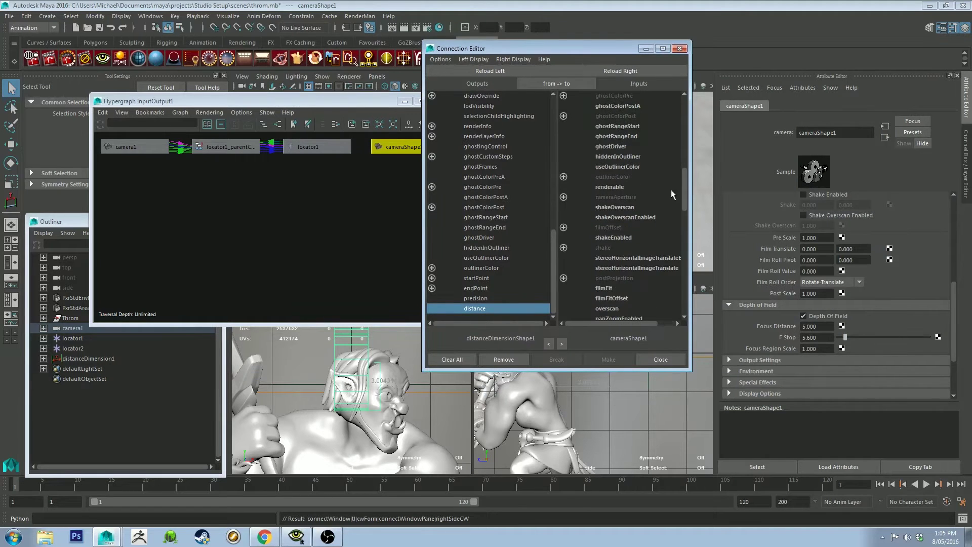
left_click_drag(683, 175, 686, 237)
left_click(613, 228)
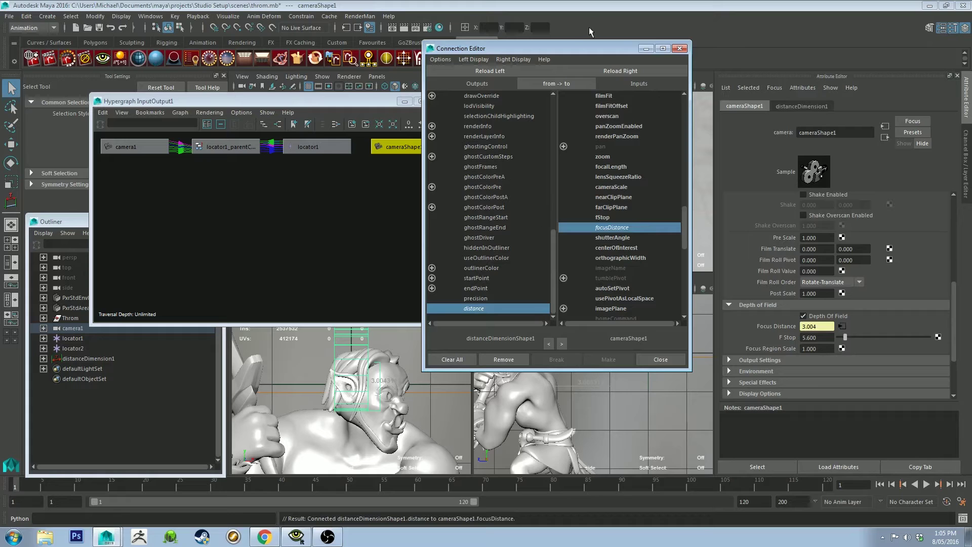
left_click(679, 48)
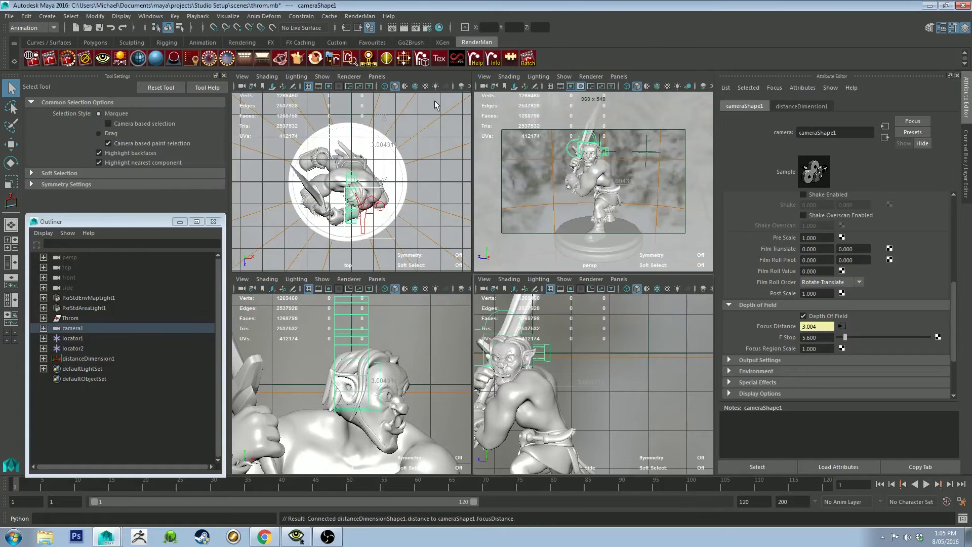
left_click(435, 102)
- Move camera1 in the side view to about 0.921 in Y and -0.045 in Z to test the focus link
right_click_drag(598, 354, 595, 306, "alt")
left_click(540, 349)
key("w")
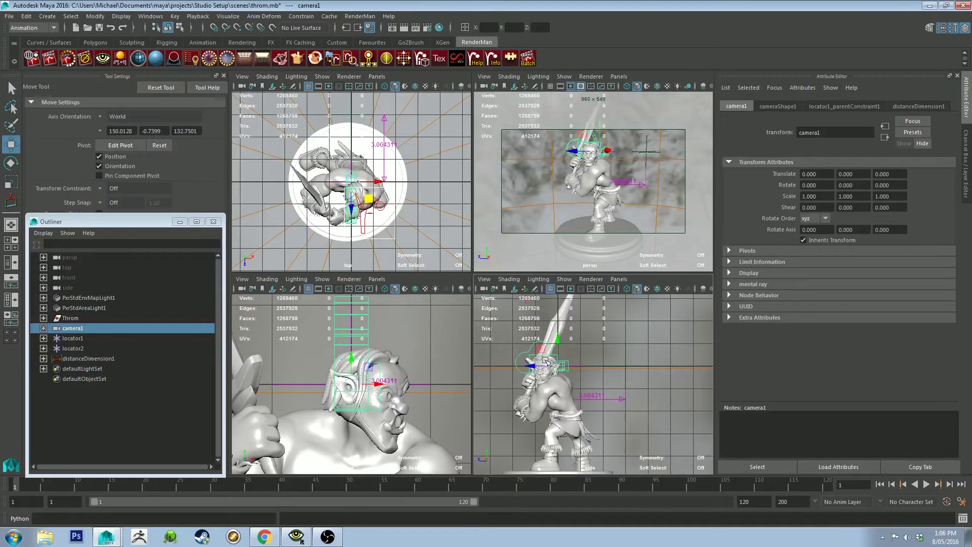
left_click_drag(559, 368, 560, 346)
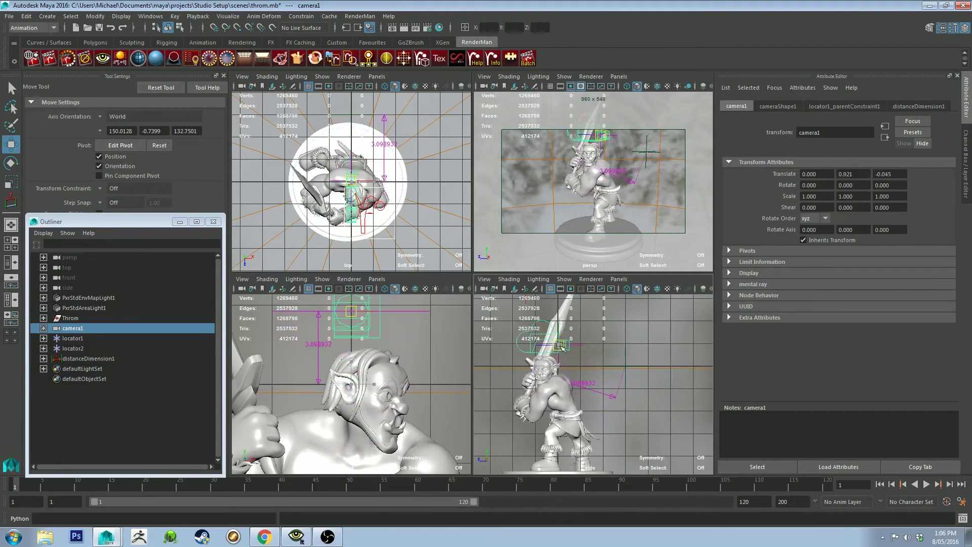
- Expand camera1 in the Outliner and show cameraShape1's attributes to check its Focus Distance
left_click(966, 94)
left_click(967, 95)
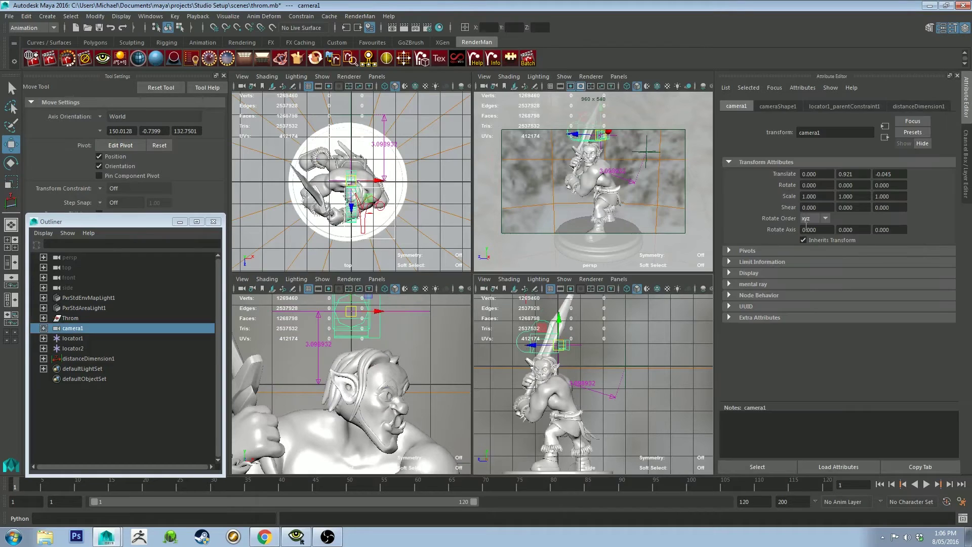
left_click(43, 328)
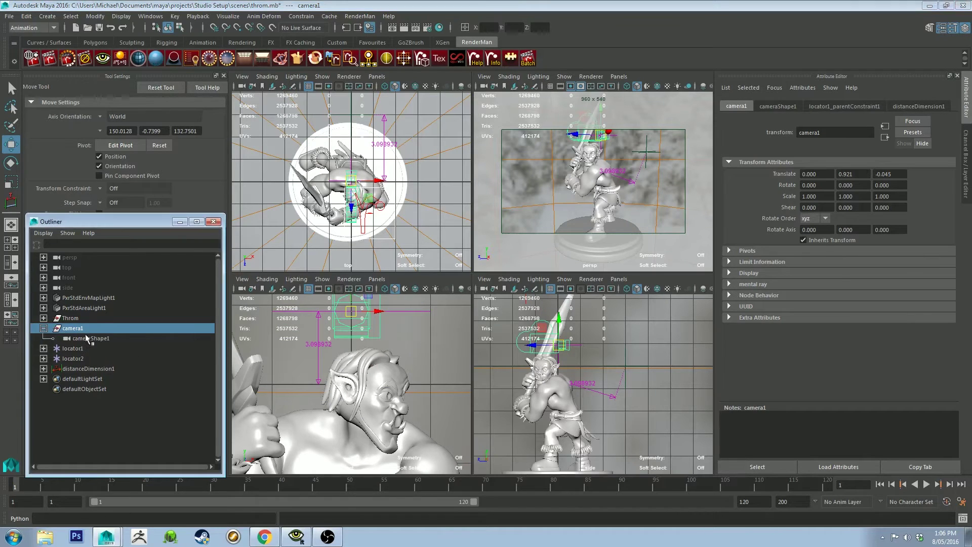
left_click(91, 339)
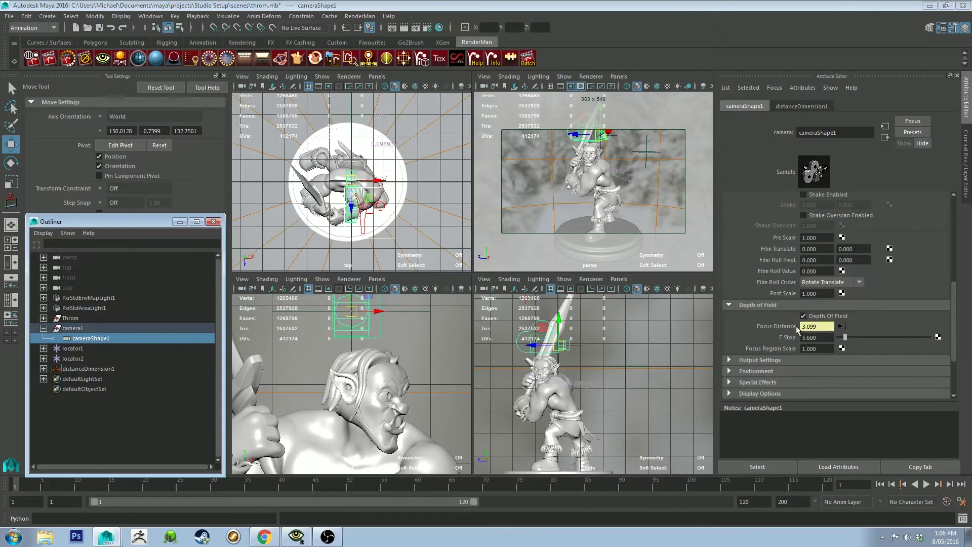
- Move camera1 in the side view to about 1.168 in Y and -0.943 in Z, and recheck cameraShape1's Focus Distance
left_click_drag(557, 342, 563, 334)
left_click(563, 334)
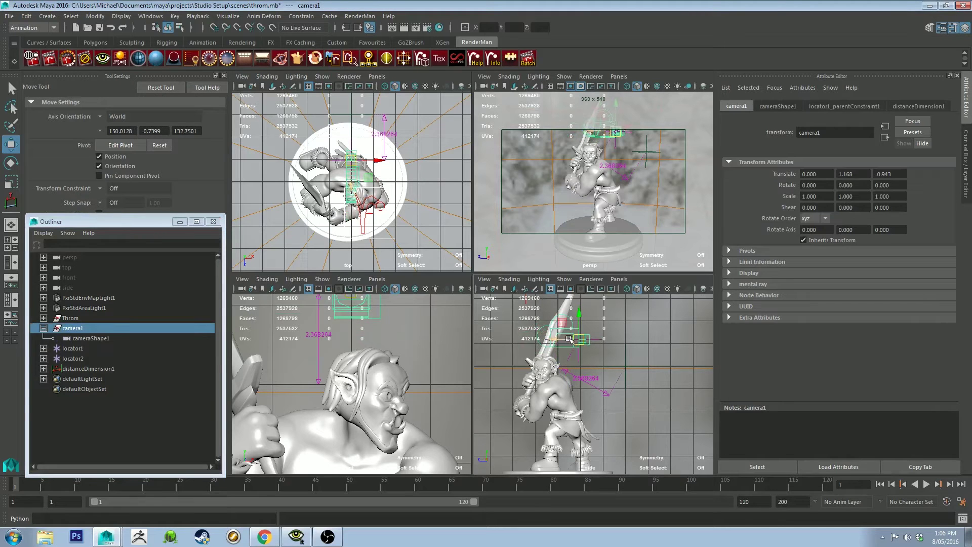
left_click(166, 341)
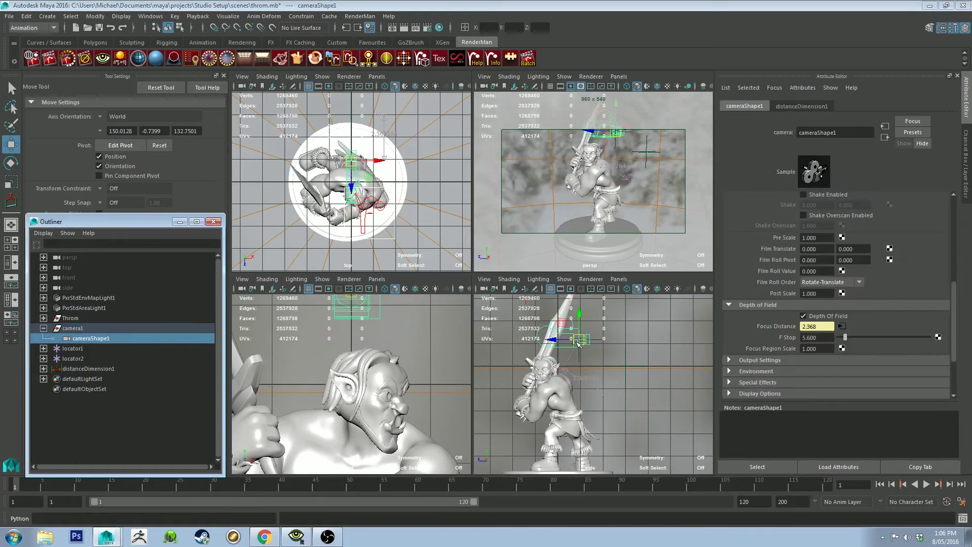
- Move the camera well out in front of the Throm figure in the side view, slightly above head height
left_click_drag(579, 343, 512, 335)
middle_click_drag(513, 336, 557, 342, "alt")
left_click_drag(562, 347, 502, 355)
middle_click_drag(569, 365, 597, 353, "alt")
- Select locator2 and move it in the side view to the front of the figure's head, about -0.021 in Y and 1.330 in Z
left_click(670, 394)
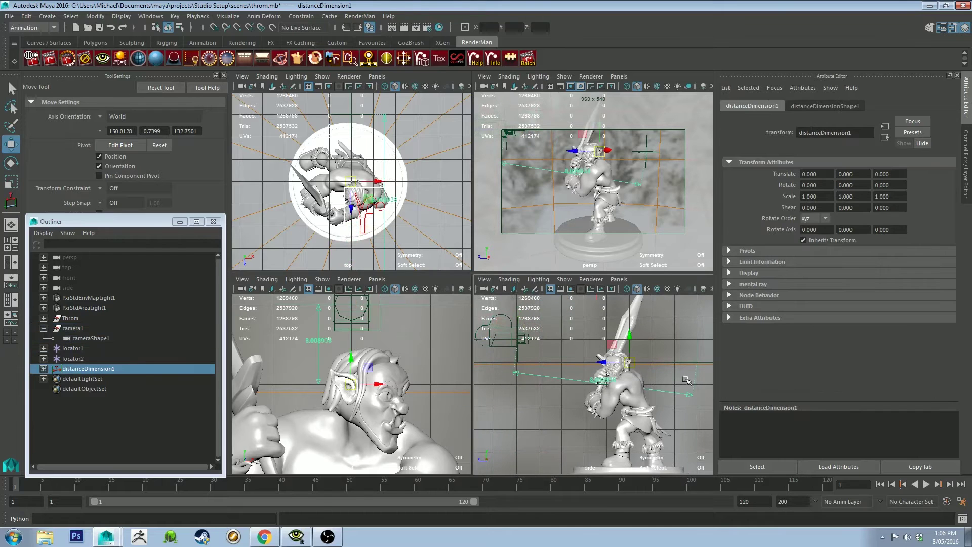
left_click(701, 366)
left_click(689, 341)
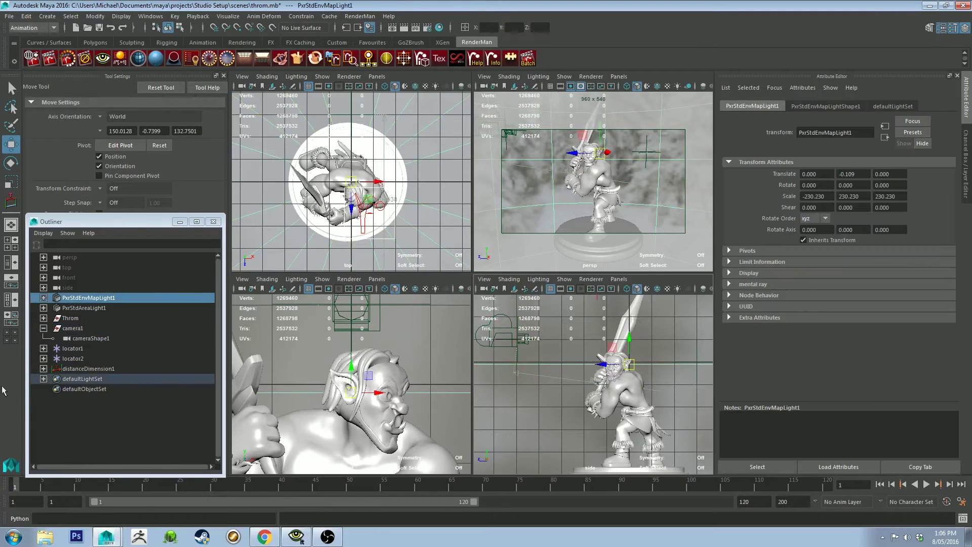
left_click(70, 358)
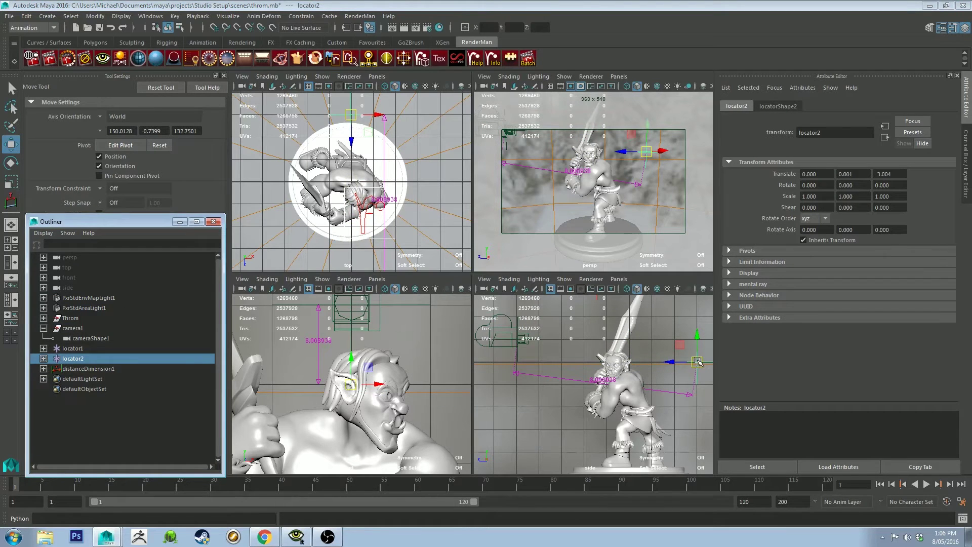
left_click_drag(698, 361, 598, 362)
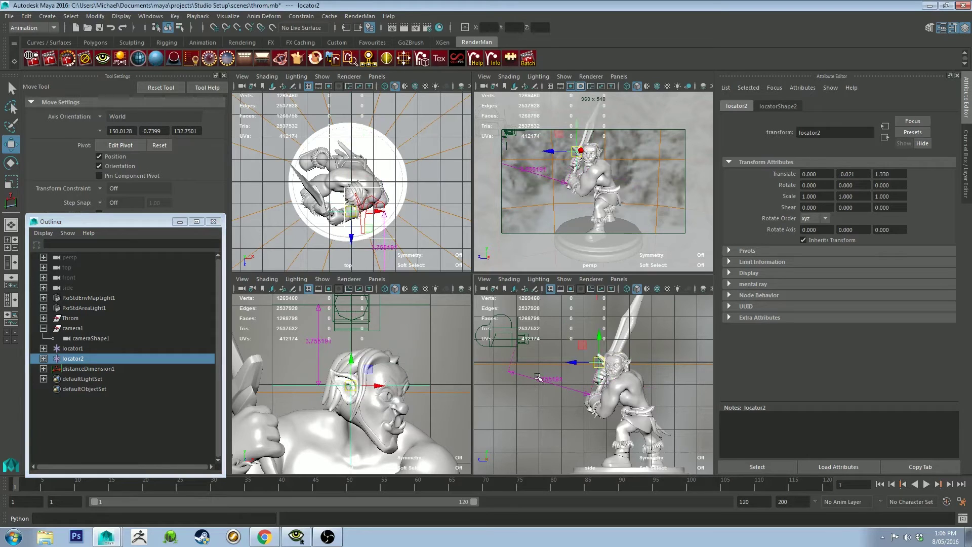
- Check cameraShape1's Focus Distance, and lower locator2 to about -0.358 in Y and 1.353 in Z
left_click(93, 339)
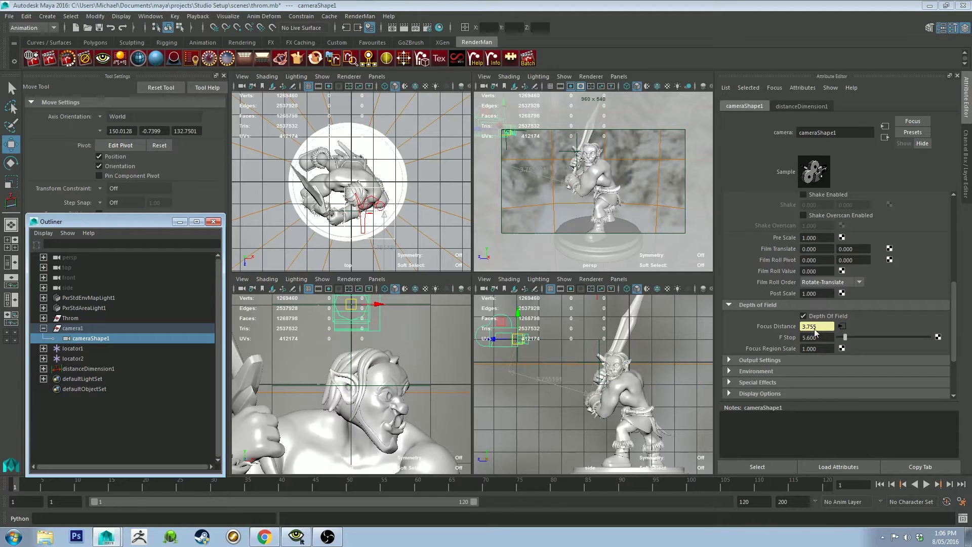
left_click(110, 358)
mouse_move(580, 373)
left_mouse_down()
mouse_move(595, 358)
mouse_move(599, 370)
left_mouse_up()
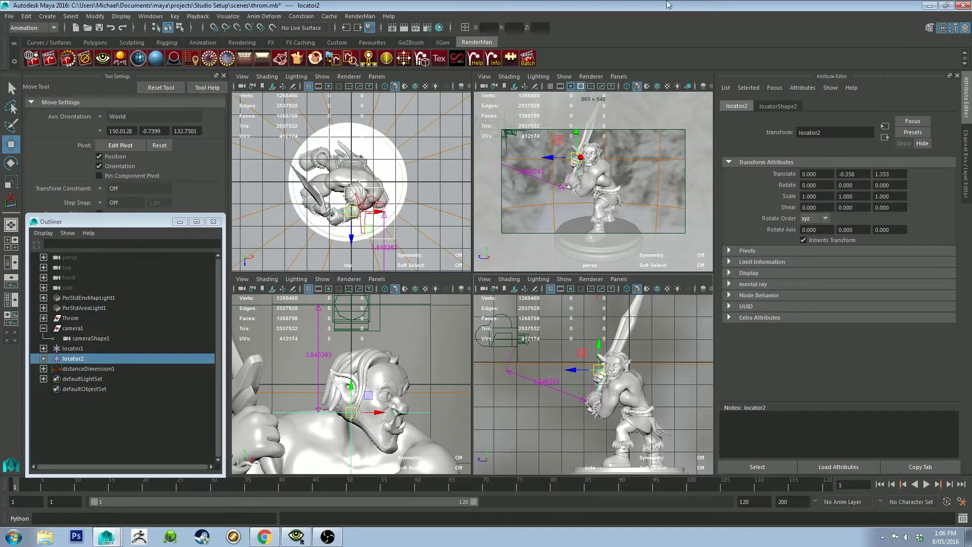
- Maximize the perspective view, look through camera1, and frame the figure from the front with its sword and upper body in view
key("space")
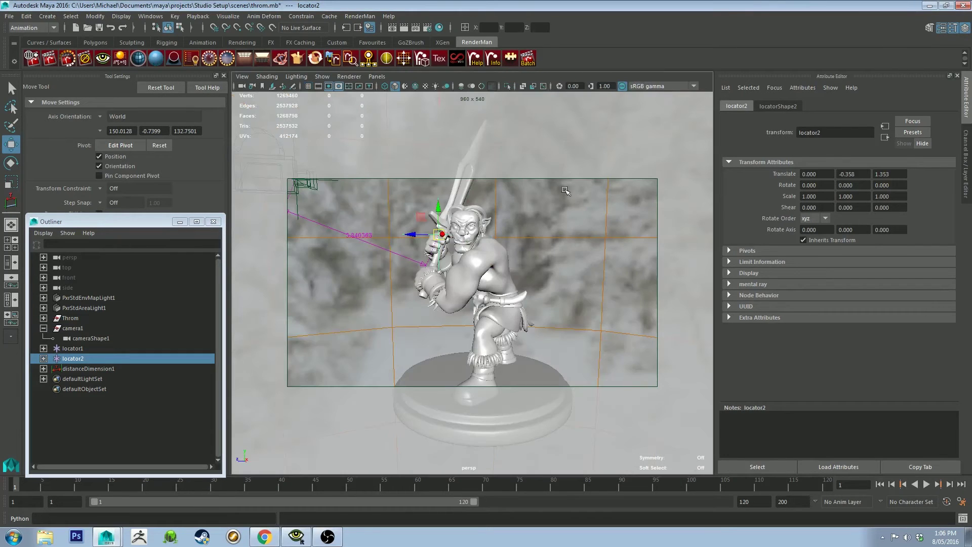
left_click(374, 77)
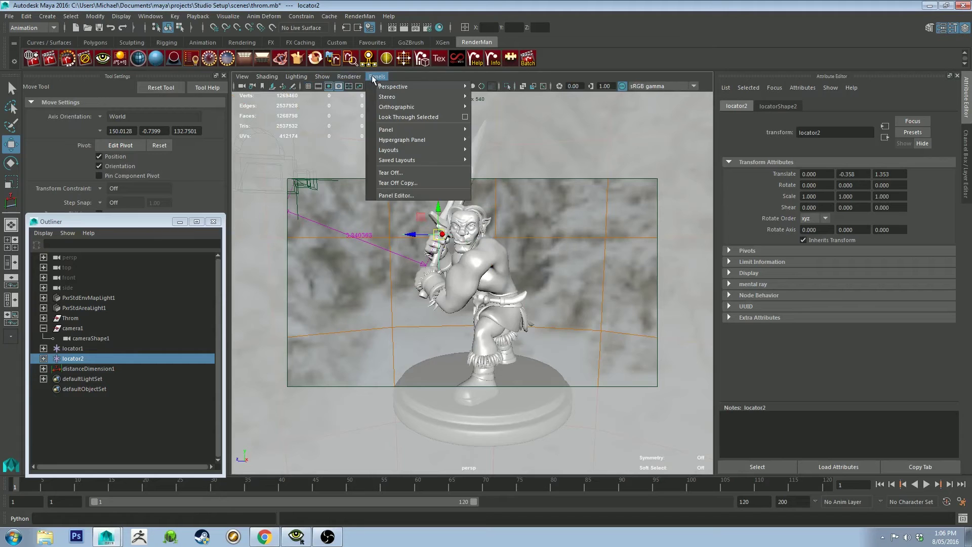
mouse_move(395, 87)
left_click(494, 87)
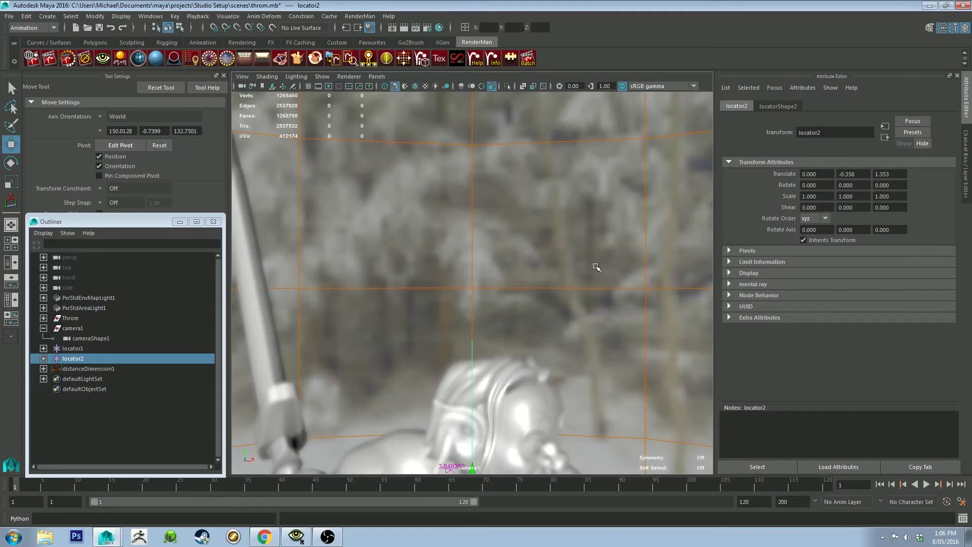
right_click_drag(598, 266, 500, 266, "alt")
left_click_drag(500, 267, 454, 218, "alt")
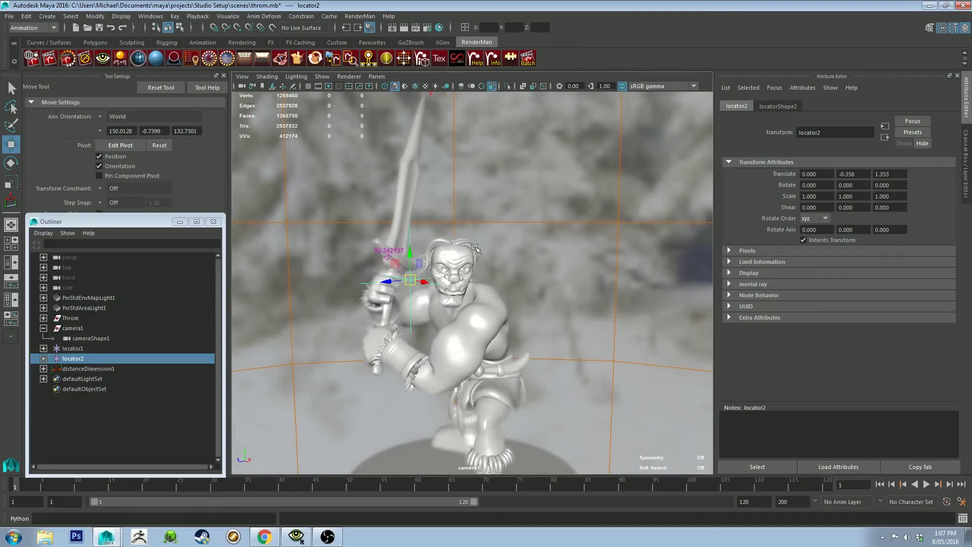
left_click_drag(418, 202, 445, 182, "alt")
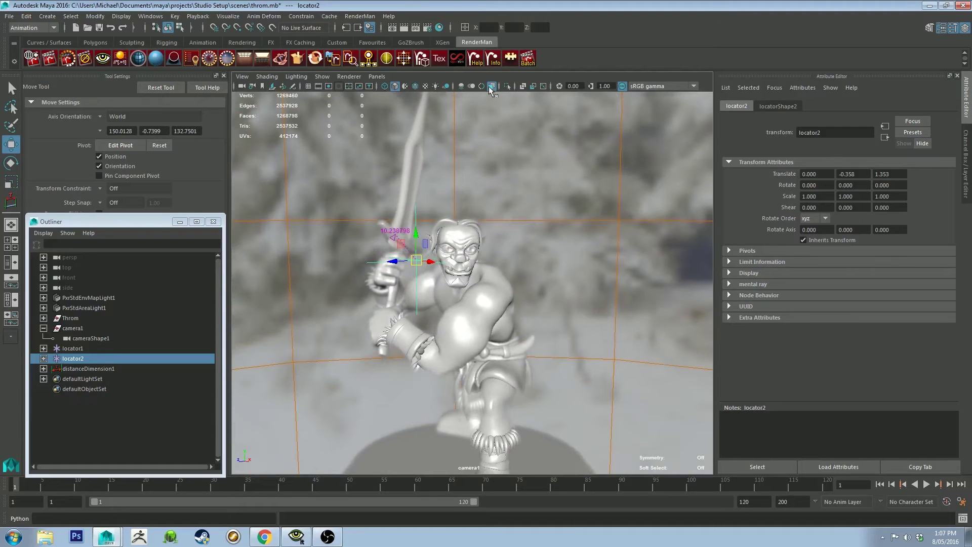
- Toggle the viewport depth-of-field preview off and on to compare the camera1 view
left_click(489, 86)
left_click(490, 87)
left_click(490, 86)
left_click(491, 87)
- Move locator2 onto the figure's face using the camera and top views, to about 0.699, -0.161, 0.872
left_click_drag(466, 238, 481, 256, "alt")
left_click_drag(409, 226, 459, 211)
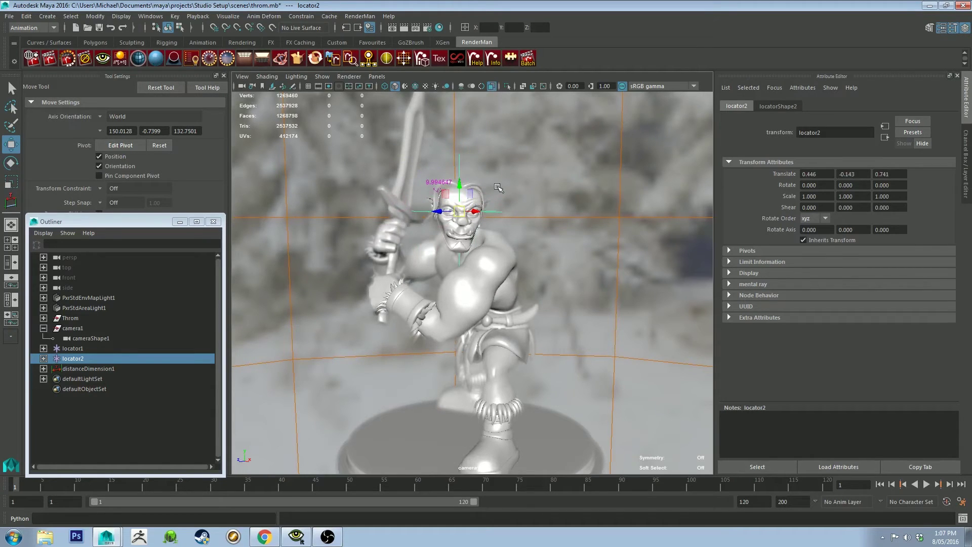
key("space")
mouse_move(363, 199)
left_mouse_down()
mouse_move(360, 211)
mouse_move(366, 203)
left_mouse_up()
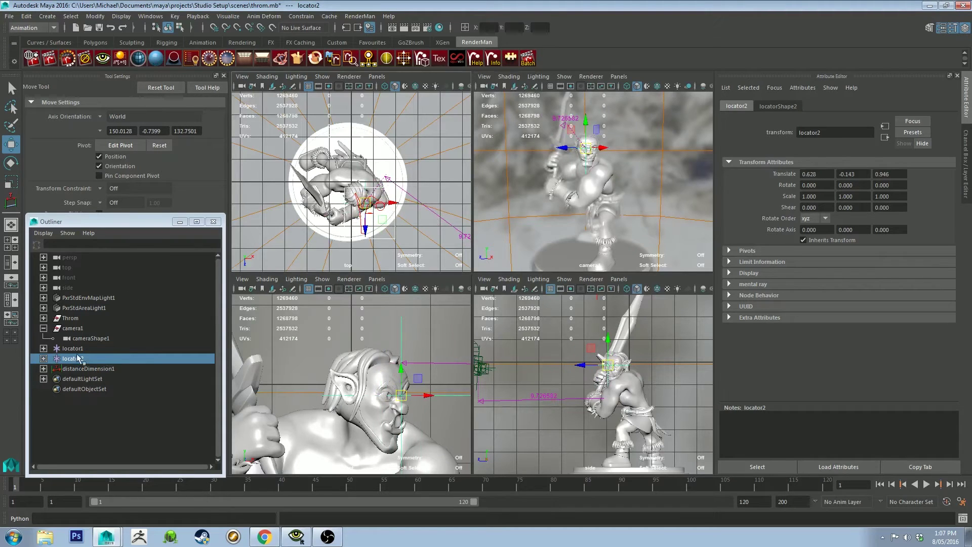
left_click_drag(365, 202, 363, 208)
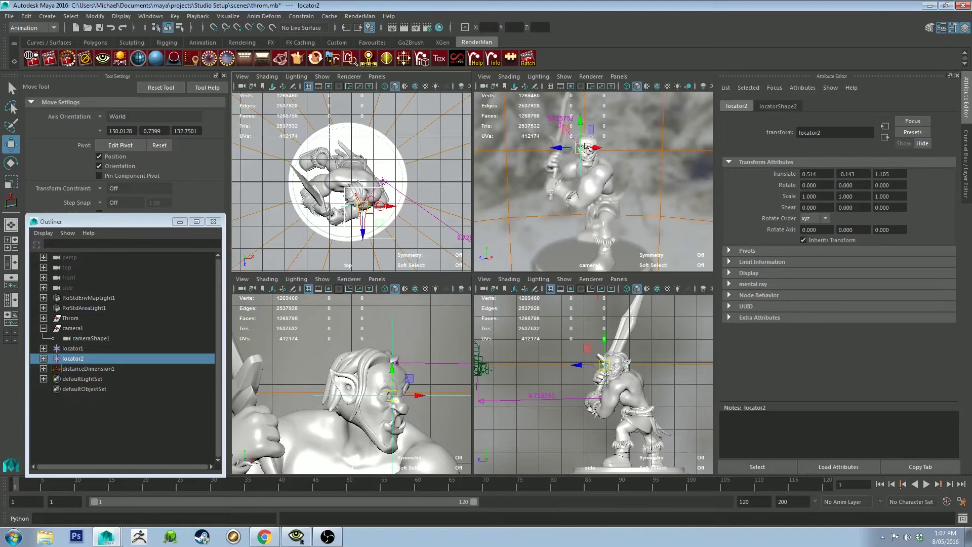
key("space")
left_click_drag(441, 230, 448, 203)
key("space")
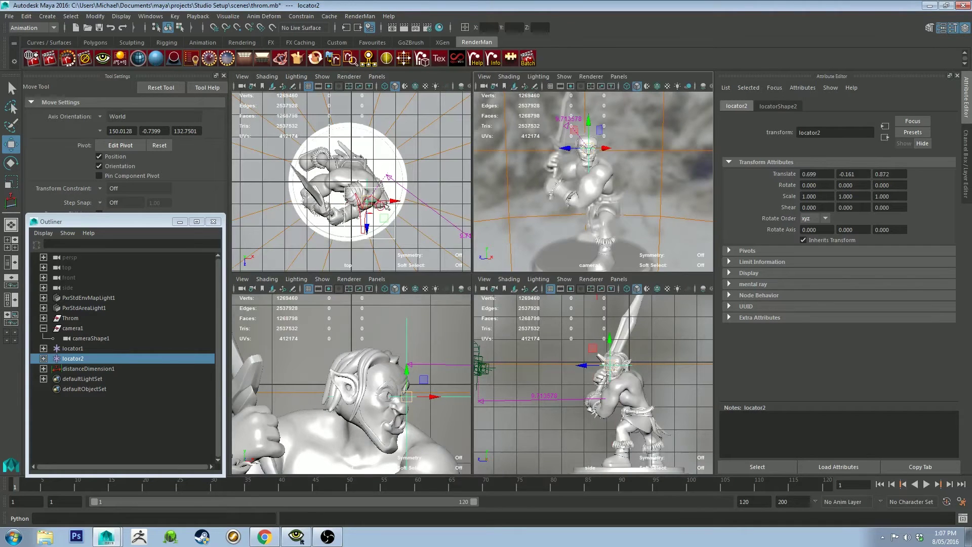
- Show the 960 x 540 resolution gate in the maximized camera1 view and frame the figure more closely within it
key("space")
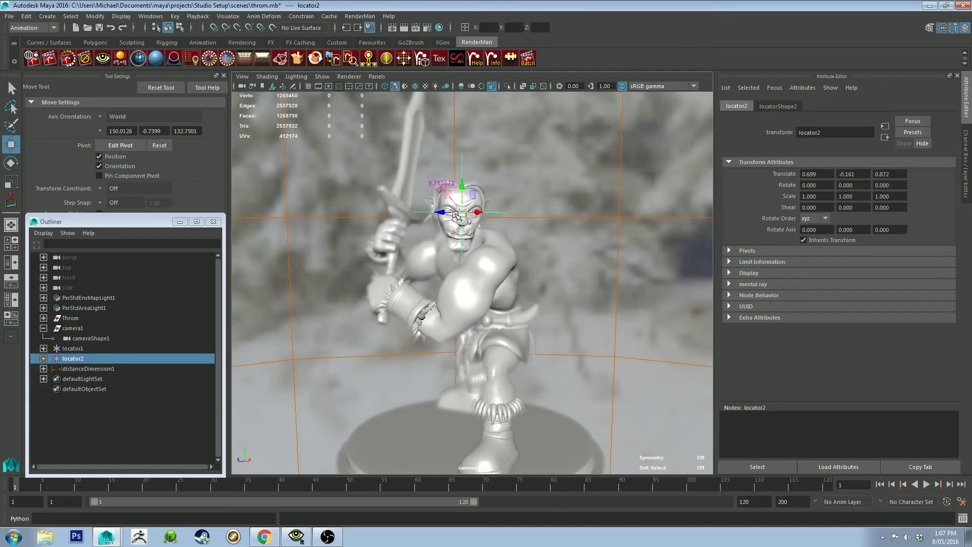
left_click_drag(495, 271, 490, 258, "alt")
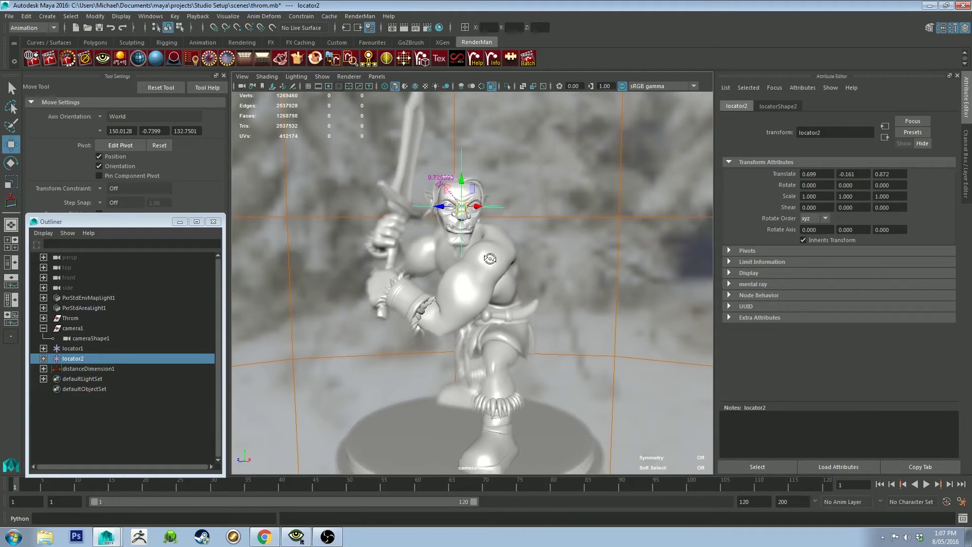
right_click_drag(489, 257, 519, 322, "alt")
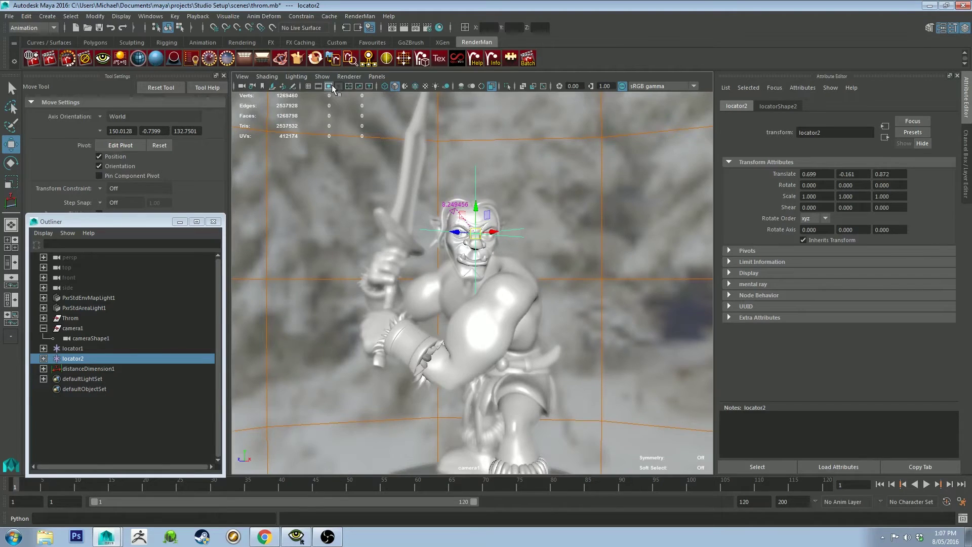
left_click(330, 87)
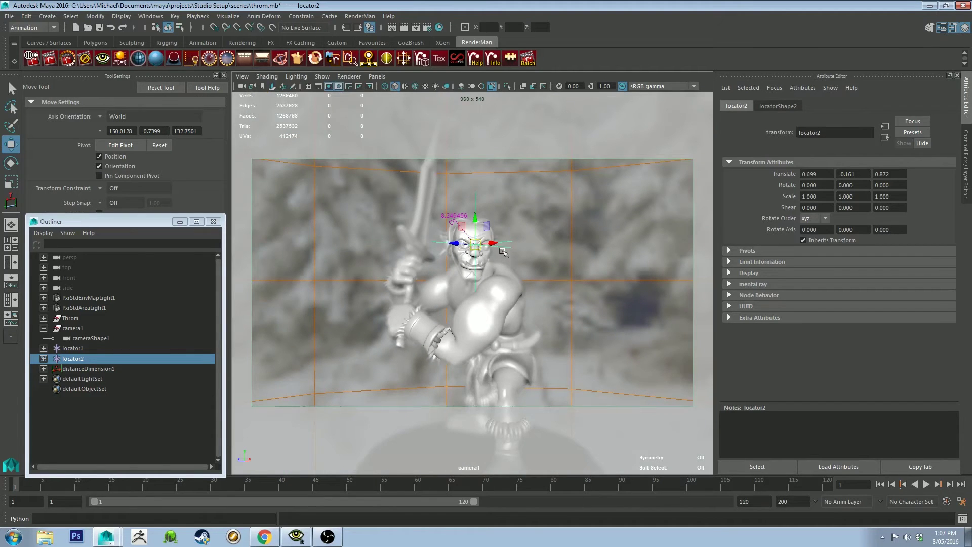
right_click_drag(504, 252, 524, 260, "alt")
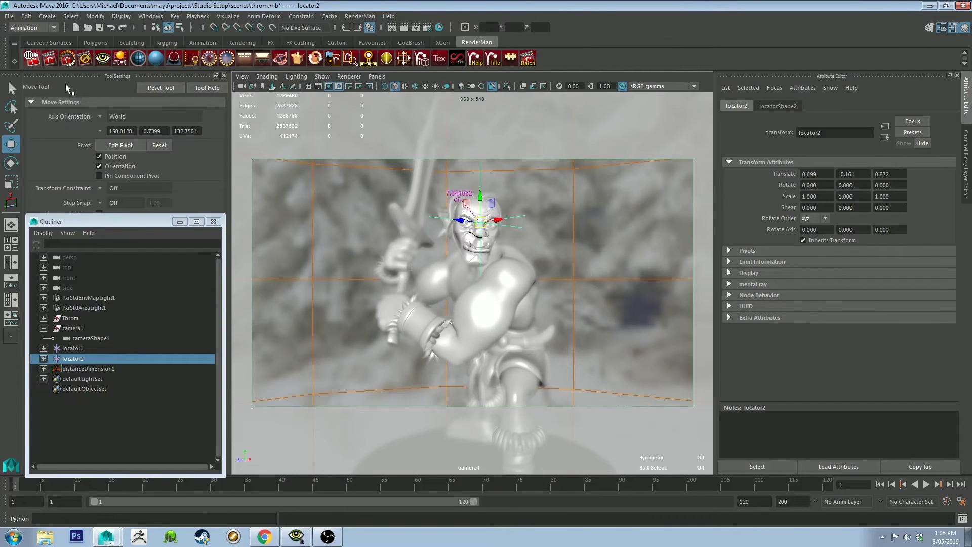
- Set the Renderable Camera to camera1 in the RenderMan Controls
scroll(564, 293, "down", 3)
left_click(593, 317)
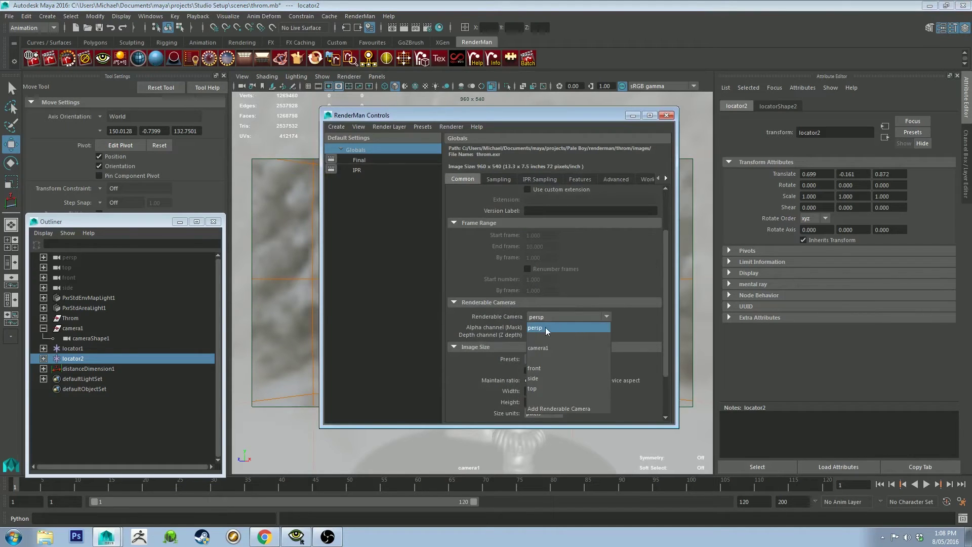
left_click(545, 346)
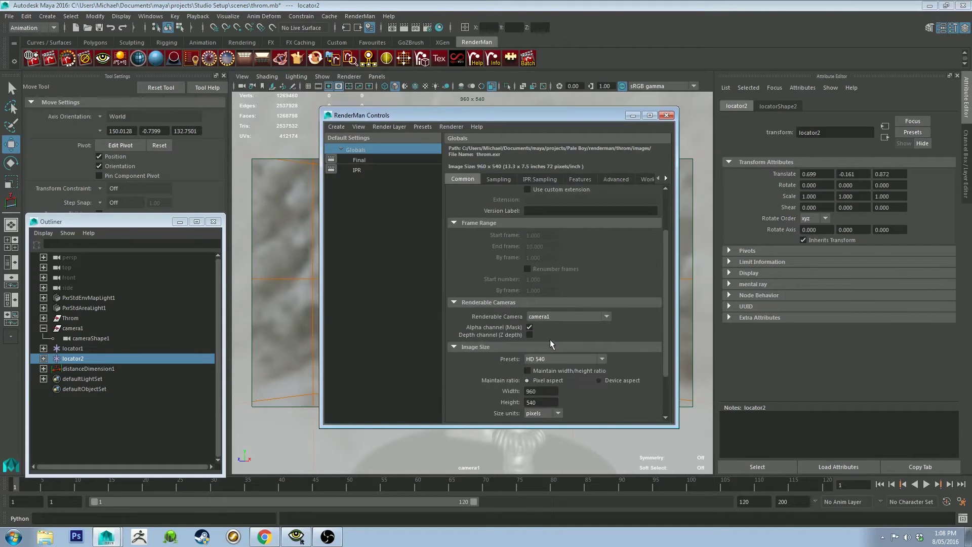
- Minimize the RenderMan Controls, render the camera1 view, and close the render window after examining the depth of field
left_click(633, 116)
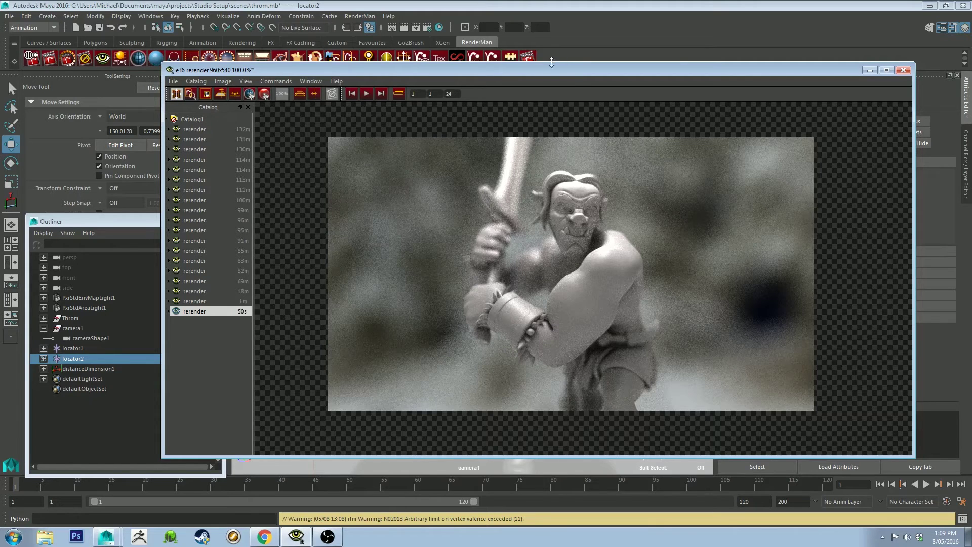
left_click_drag(548, 66, 515, 61)
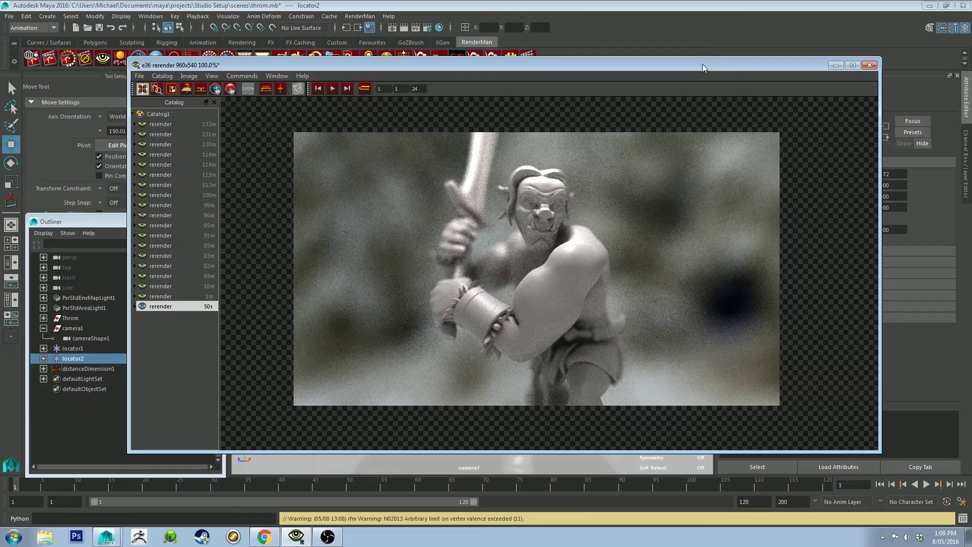
left_click(869, 65)
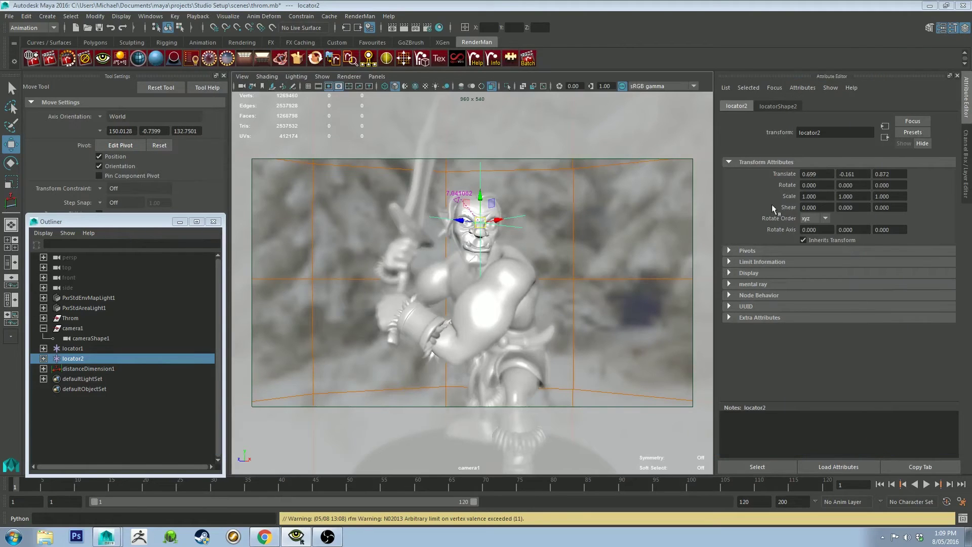
- Examine the F Stop and Focus Region Scale settings of cameraShape1, and bring the render window back to compare the blur
left_click(141, 336)
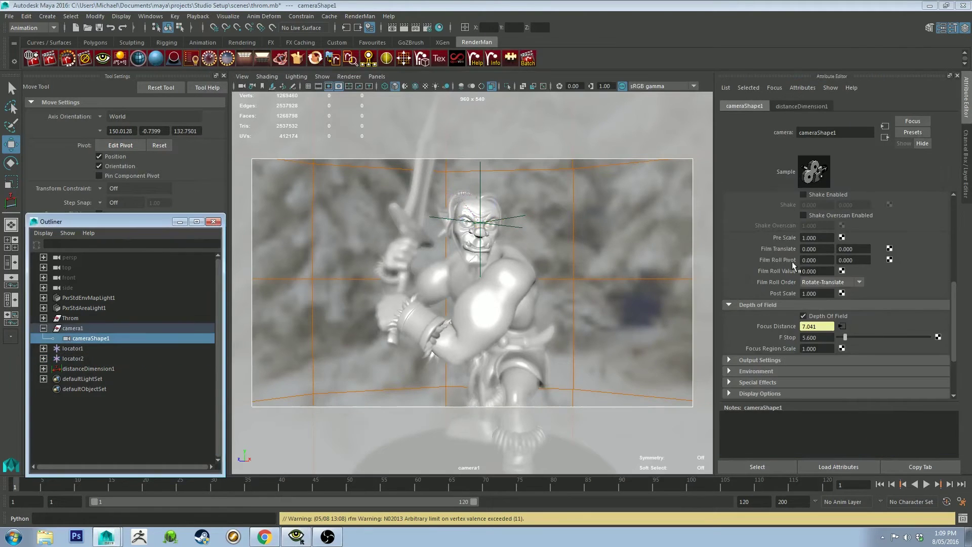
left_click(815, 337)
left_click(826, 350)
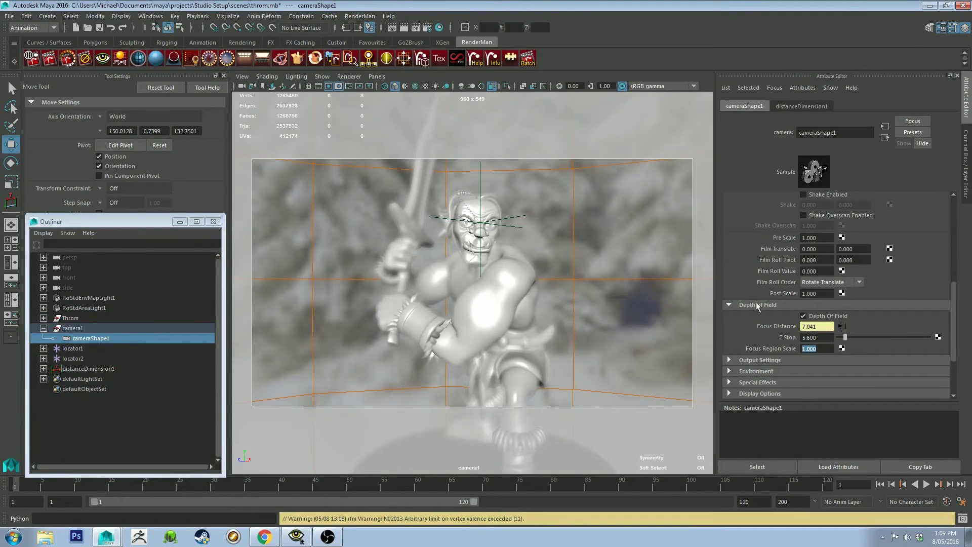
left_click(823, 349)
left_click(822, 335)
double_click(803, 337)
left_click(834, 337)
scroll(825, 317, "down", 2)
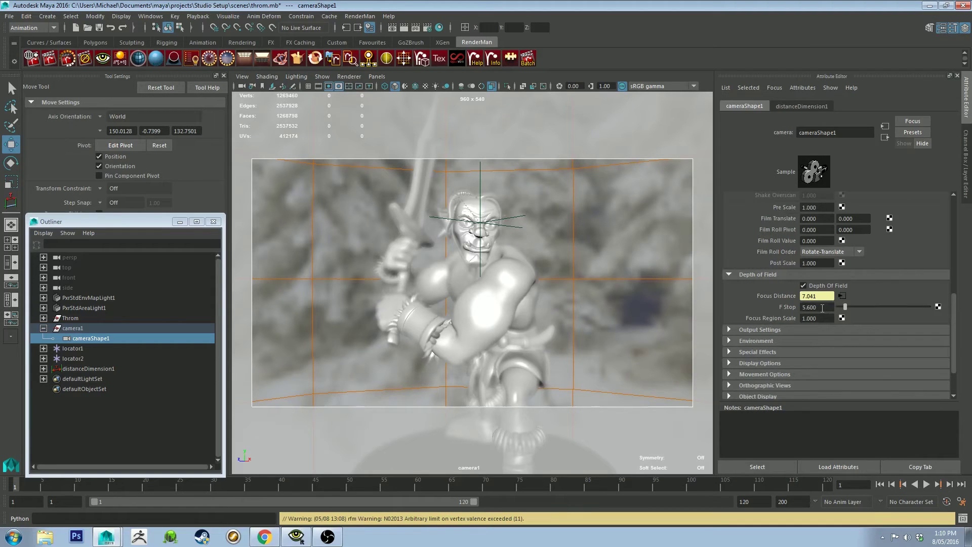
double_click(822, 308)
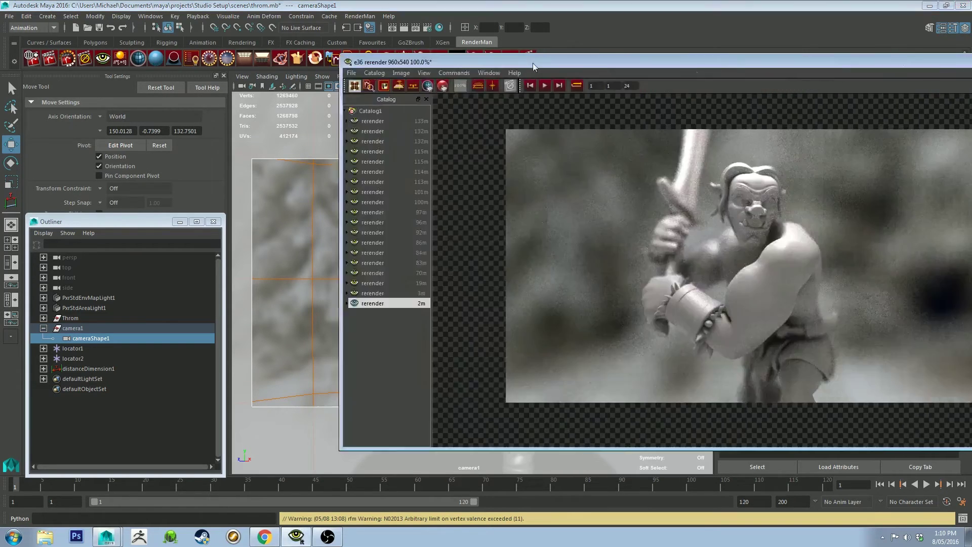
left_click_drag(533, 63, 255, 63)
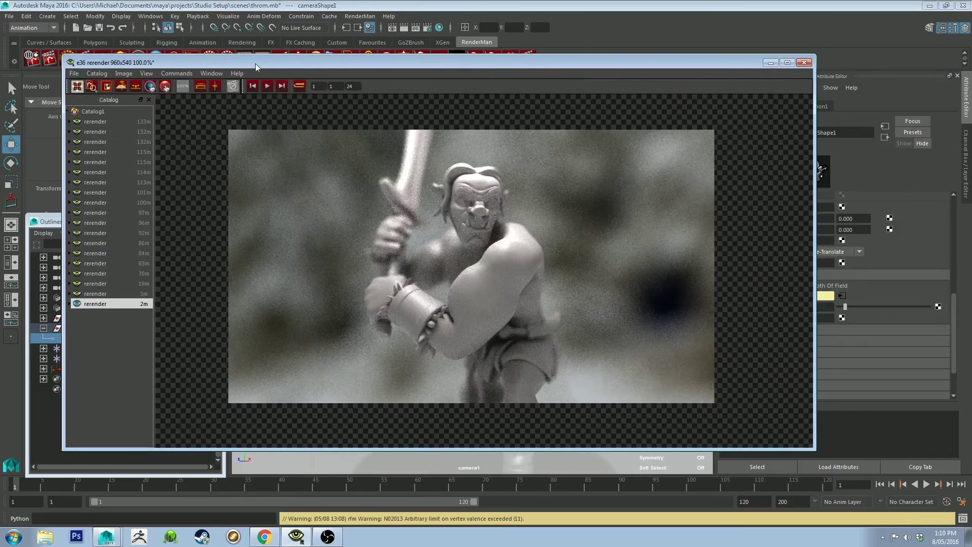
- Minimize the render window, set cameraShape1's F Stop to 8, and re-render the camera1 view
left_click(771, 63)
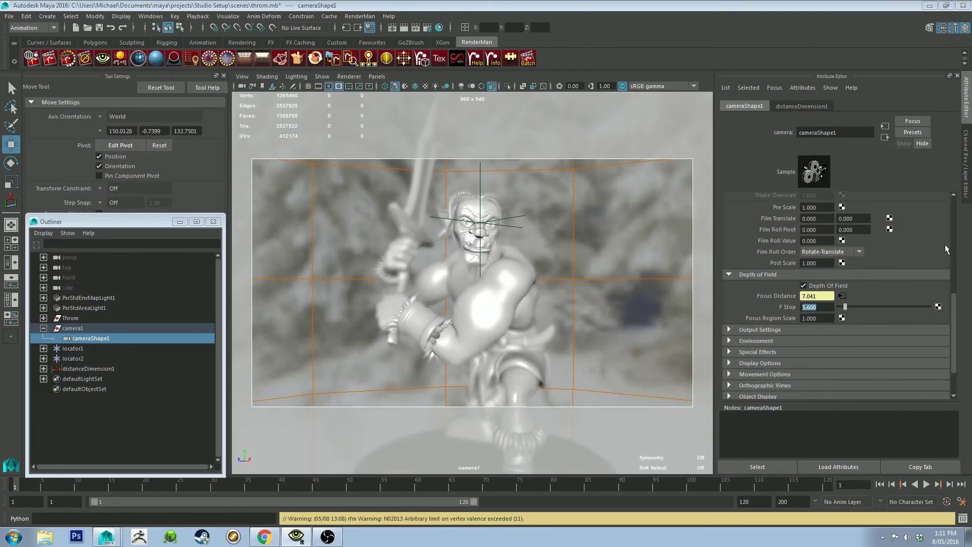
double_click(812, 307)
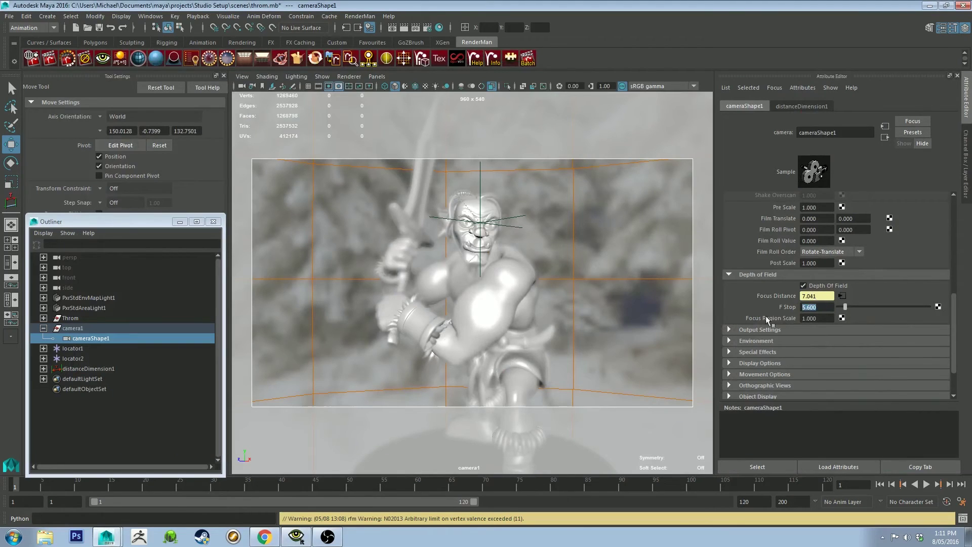
type("8")
key("Return")
left_click(67, 60)
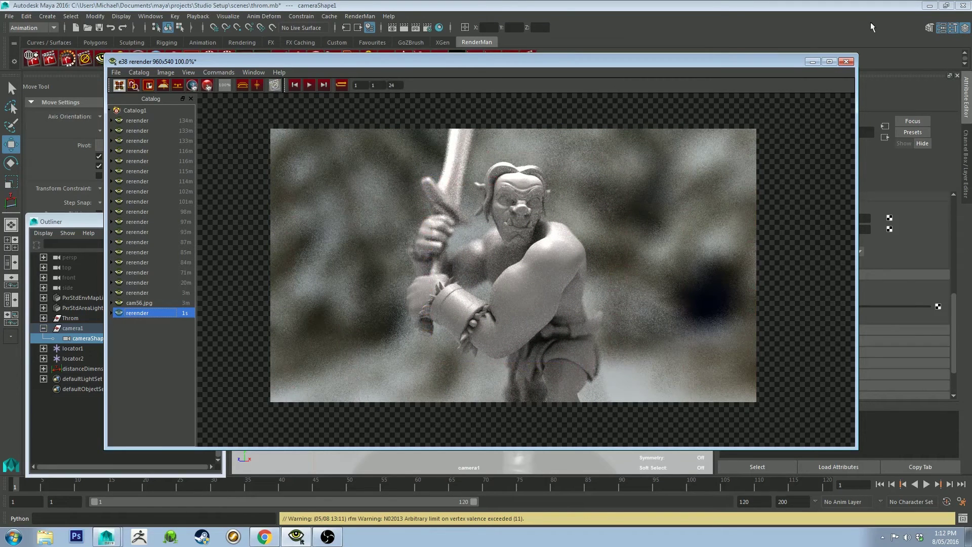
- Return to cameraShape1, set its F Stop to 11, re-render the camera1 view, and stop the render once it has refined
key("alt+Tab")
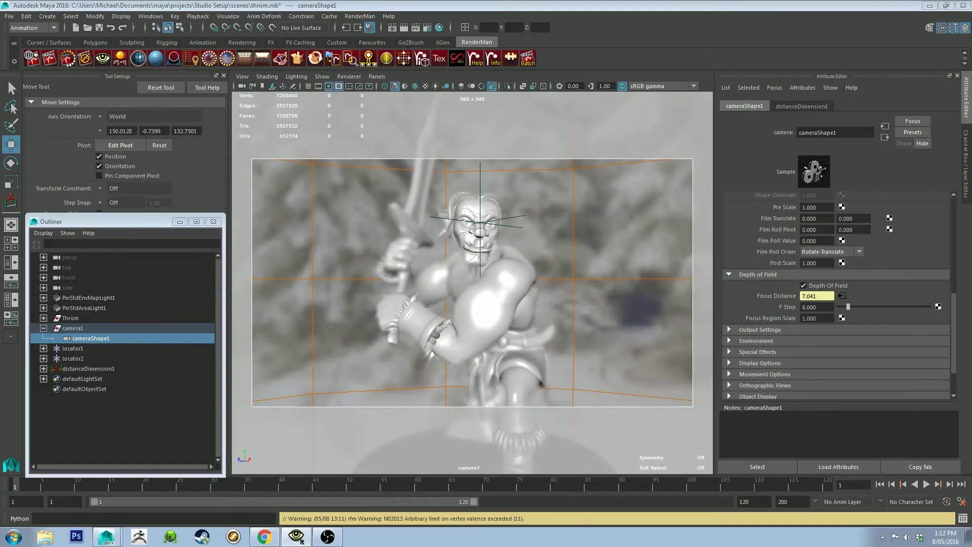
double_click(815, 308)
type("11")
key("Return")
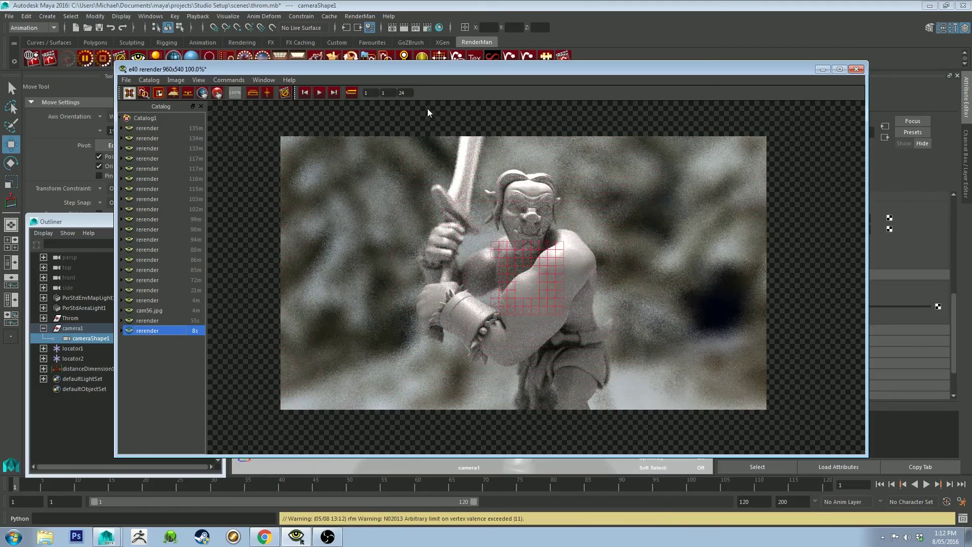
left_click(284, 94)
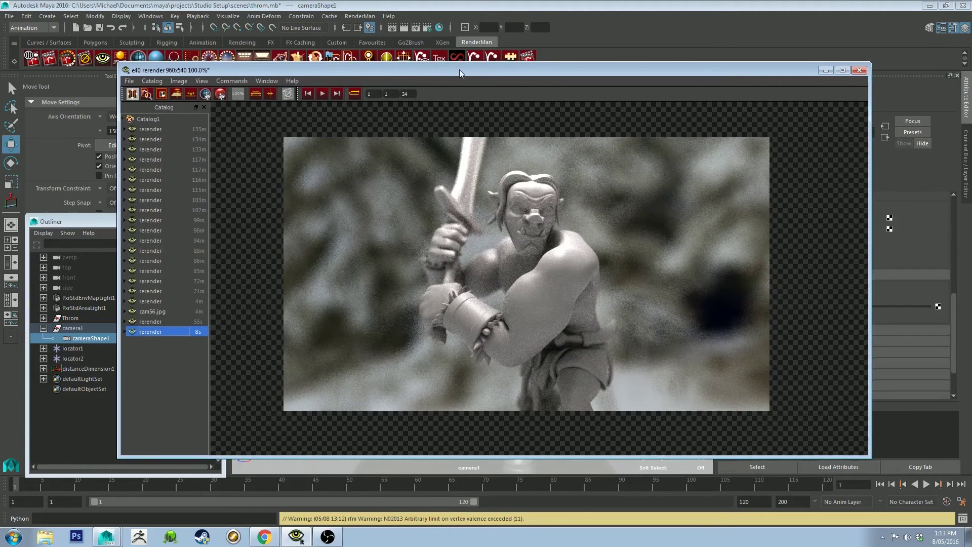
- Set the F Stop to 16, re-render the camera1 view, and reposition the render window to examine the background blur
key("alt+Tab")
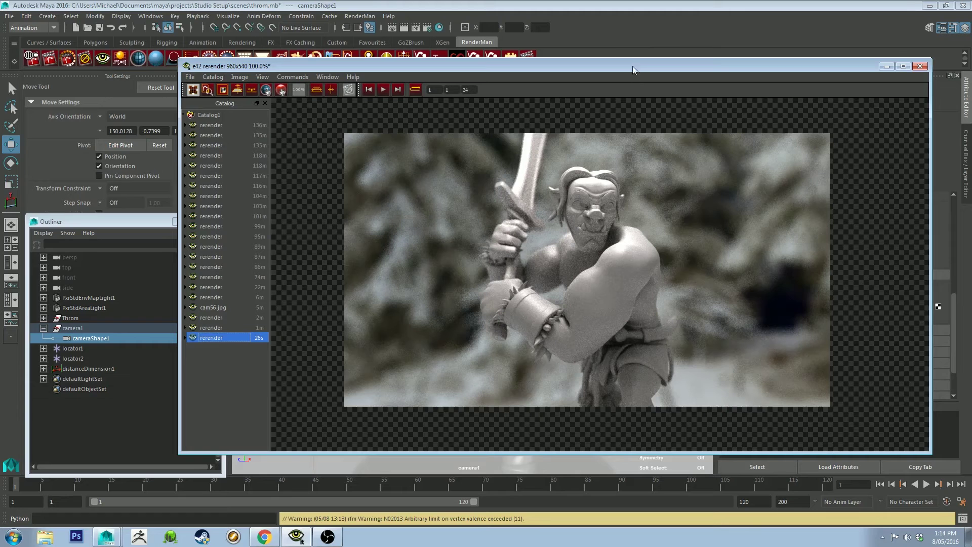
left_click_drag(630, 64, 497, 54)
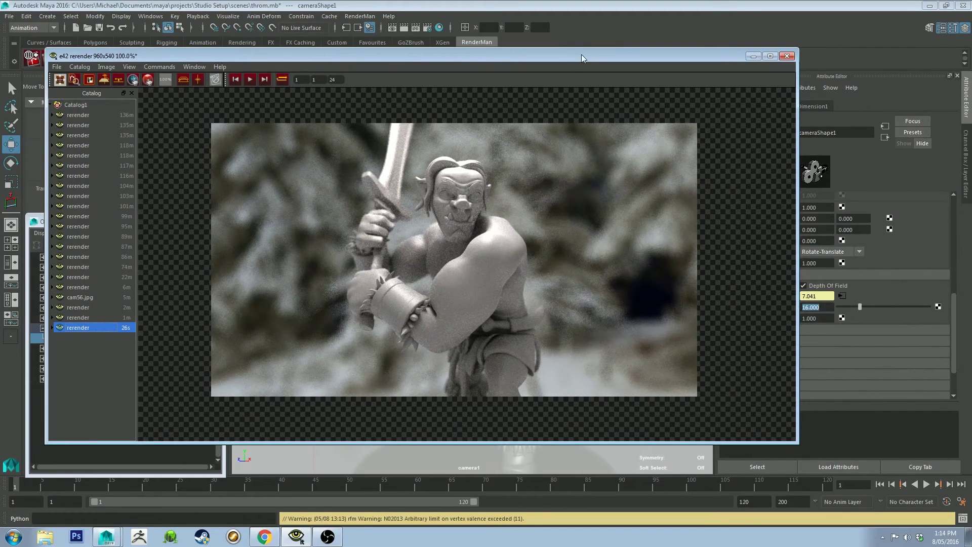
left_click_drag(584, 53, 631, 58)
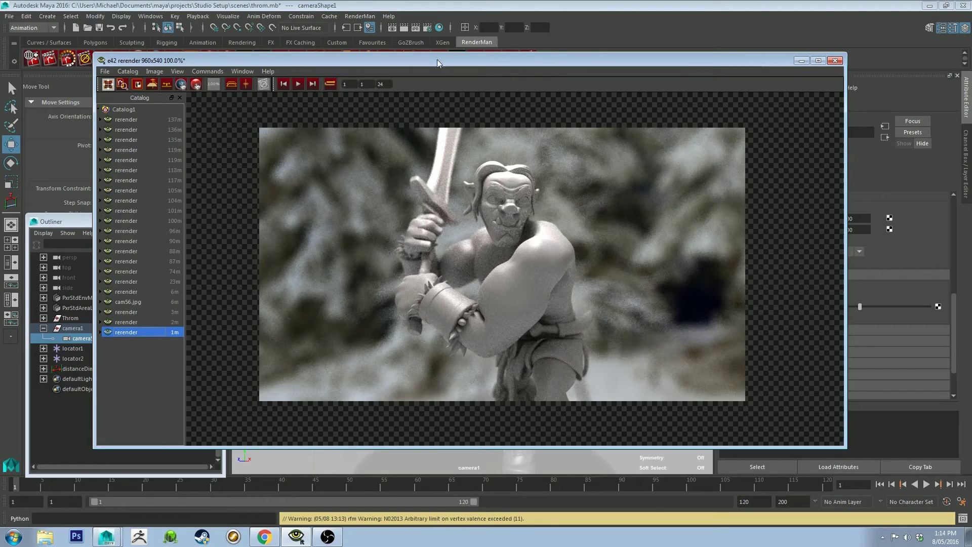
left_click_drag(437, 59, 417, 62)
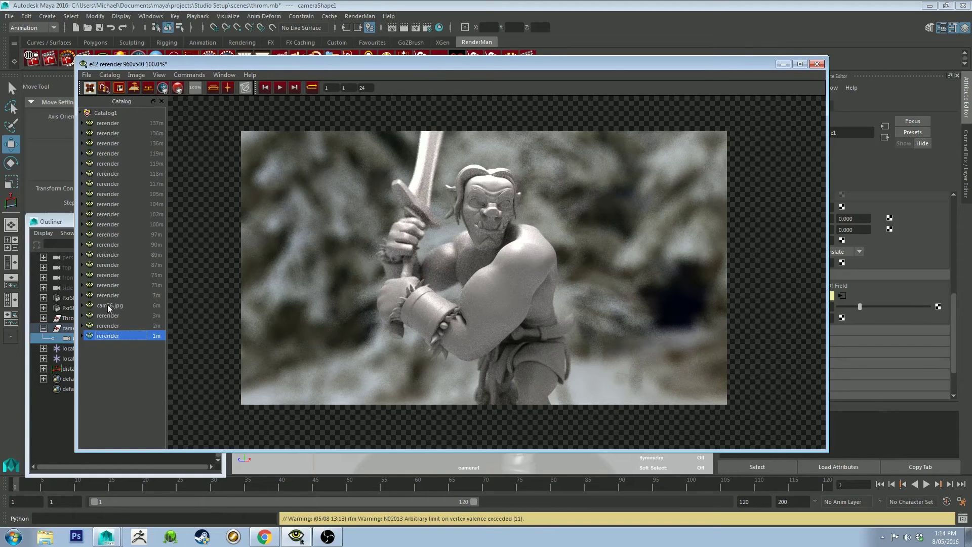
- Compare the cam56.jpg render with the F Stop 8, 11 and 16 renders in the catalog
mouse_move(108, 305)
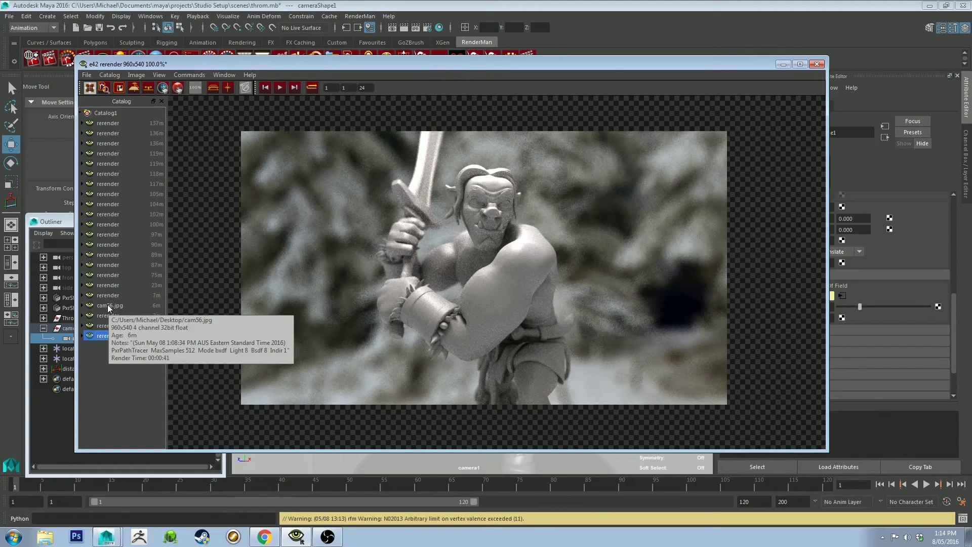
left_click(107, 306)
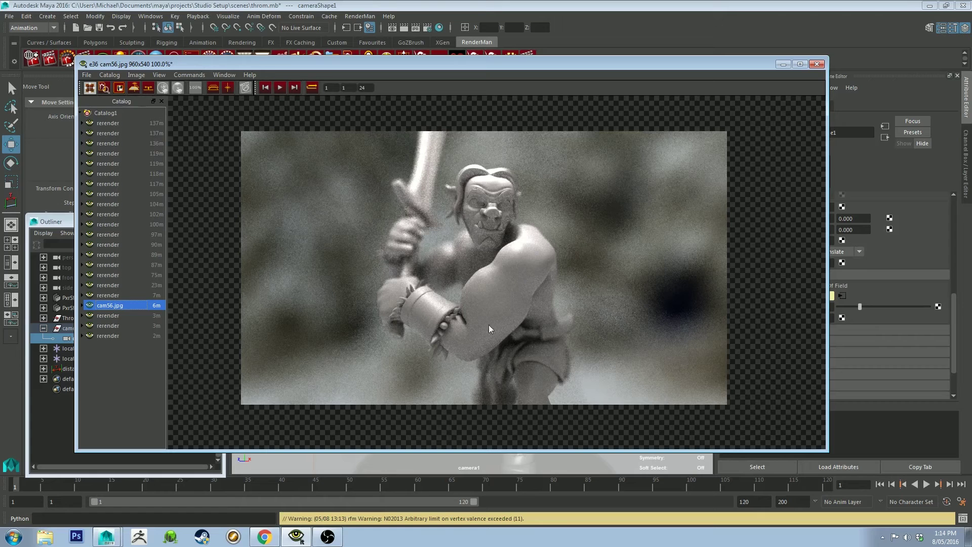
left_click(110, 316)
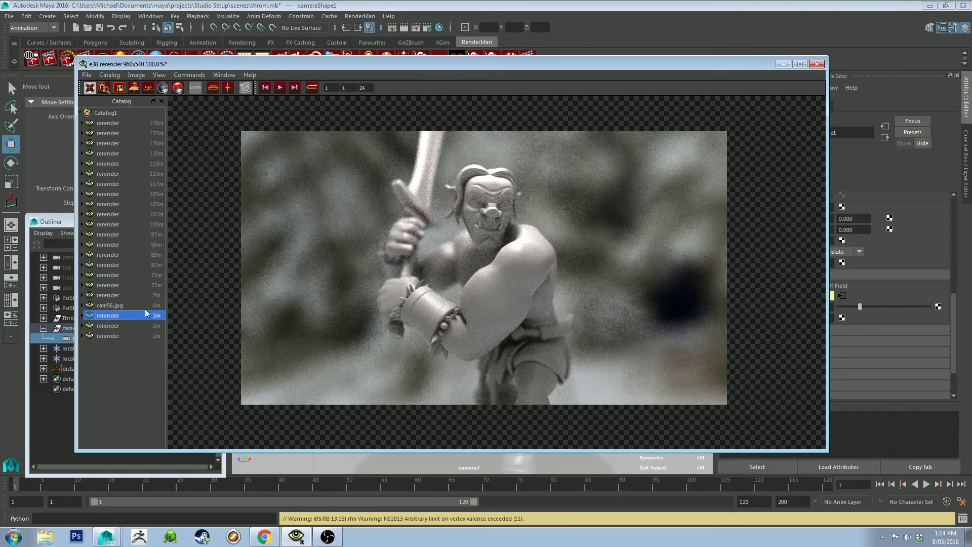
left_click(110, 327)
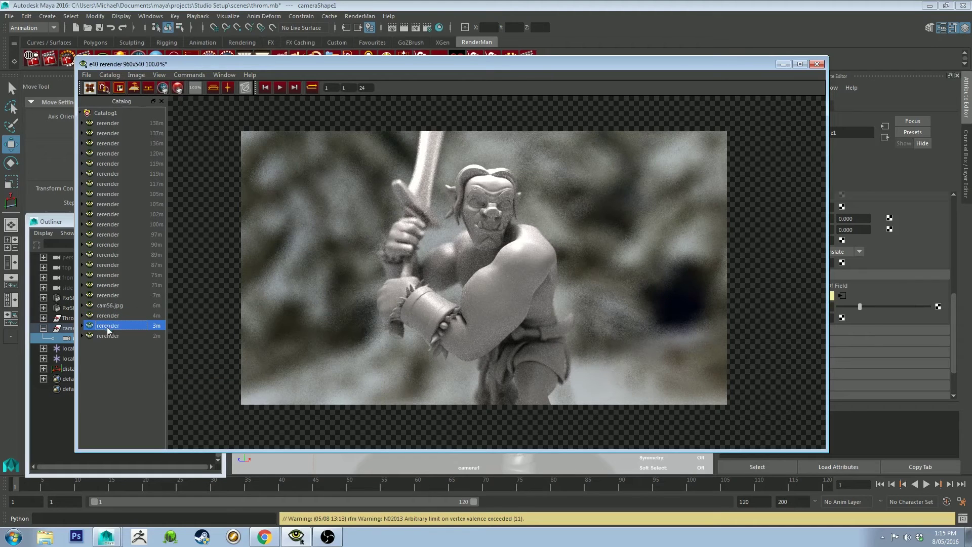
left_click(111, 336)
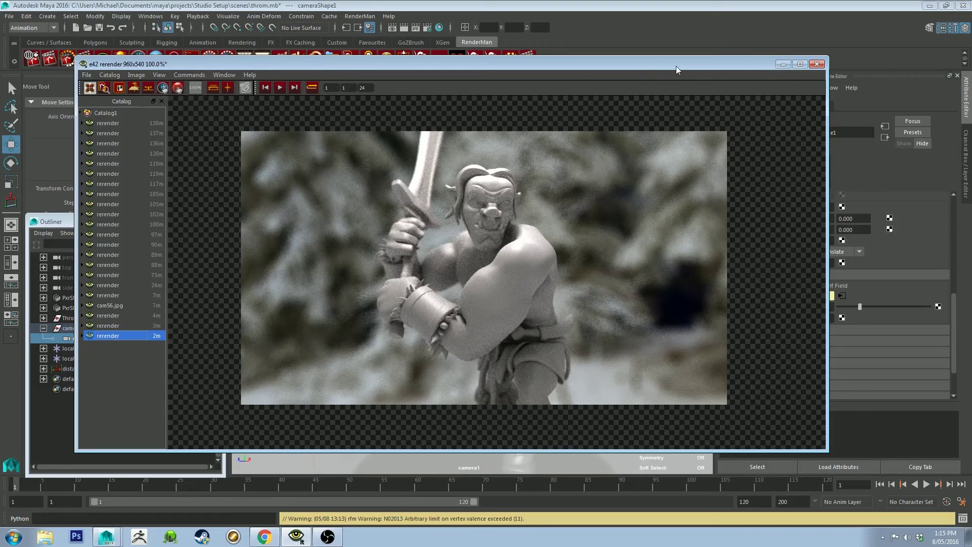
- Get the render window out of the way and set cameraShape1's F Stop to 5.6
left_click_drag(625, 66, 659, 67)
left_click(598, 132)
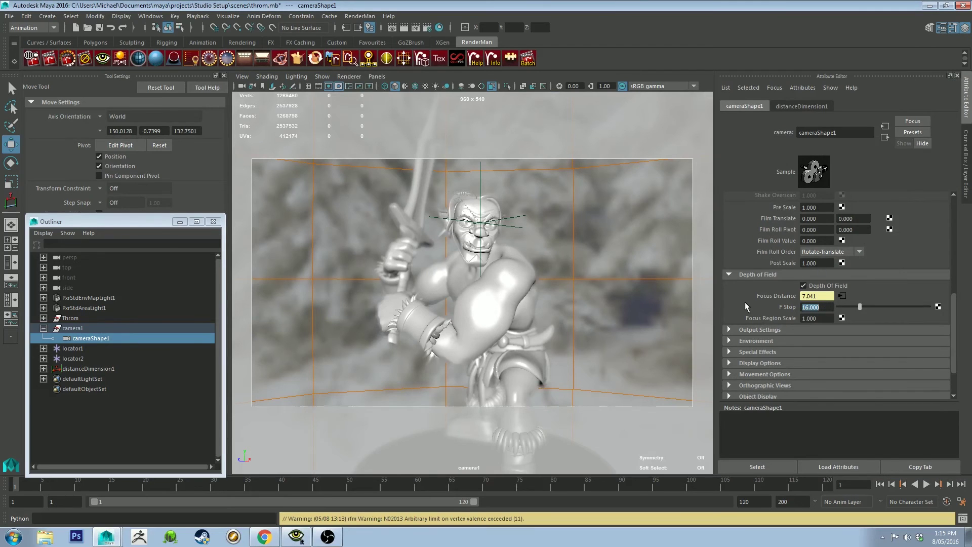
type("5.6")
key("Return")
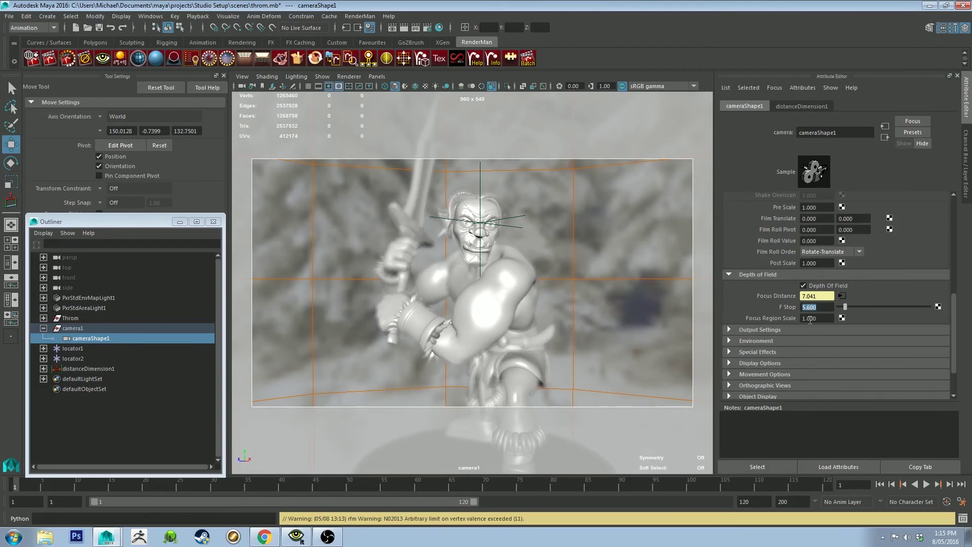
- Bring the render window back and display the cam56.jpg render to examine its blur
left_click(296, 537)
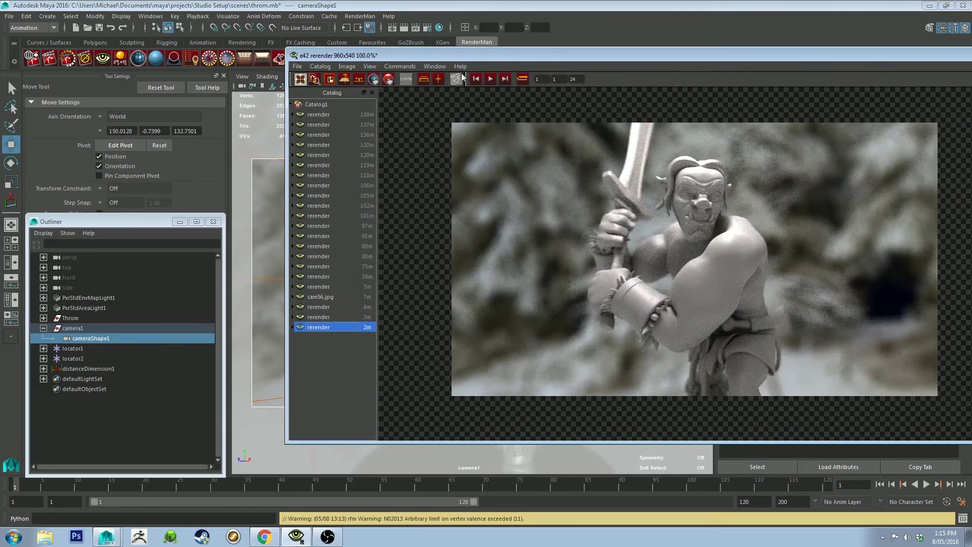
left_click_drag(495, 55, 323, 46)
left_click(157, 287)
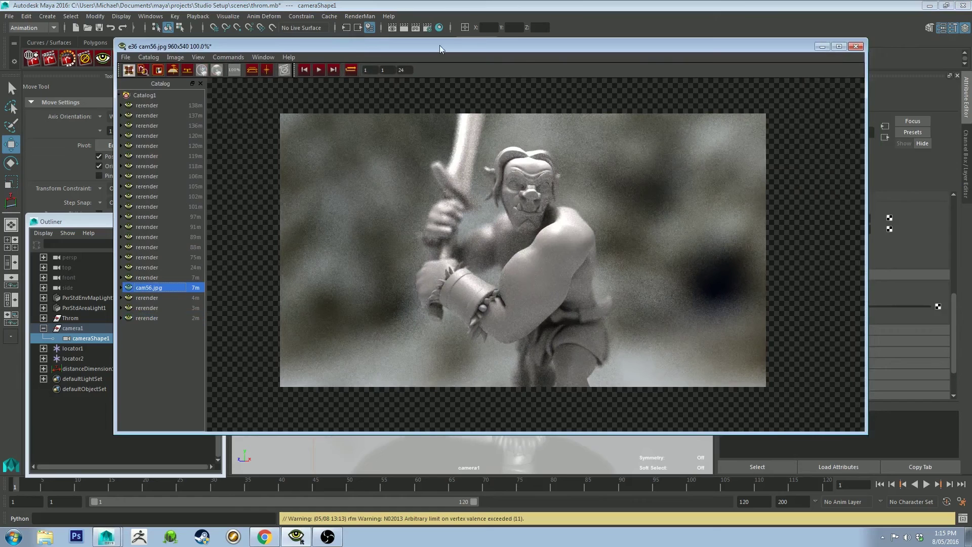
left_click_drag(439, 45, 417, 56)
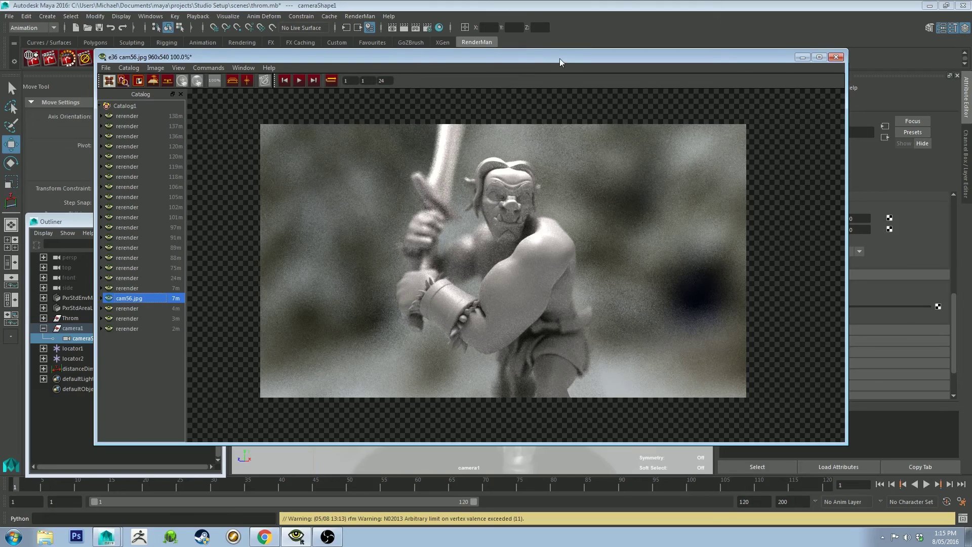
- Move the render window aside, set cameraShape1's Focus Region Scale to 2.0, and re-render the camera1 view
left_click_drag(558, 59, 503, 67)
left_click(820, 152)
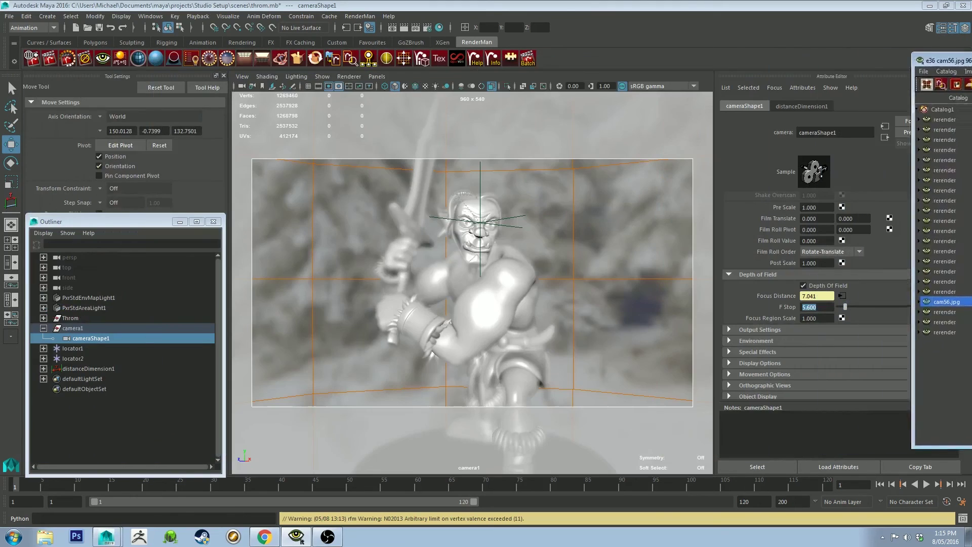
left_click(817, 318)
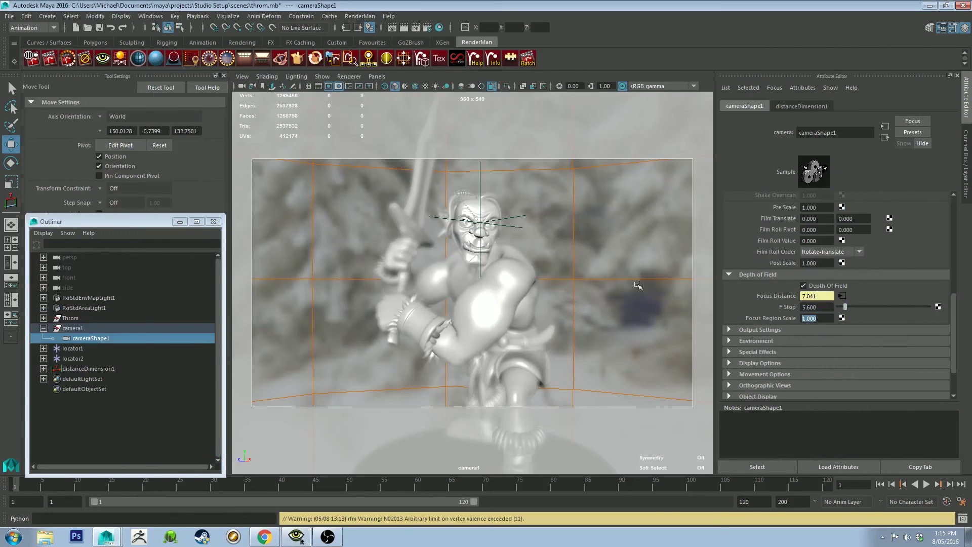
type("2.0")
key("Return")
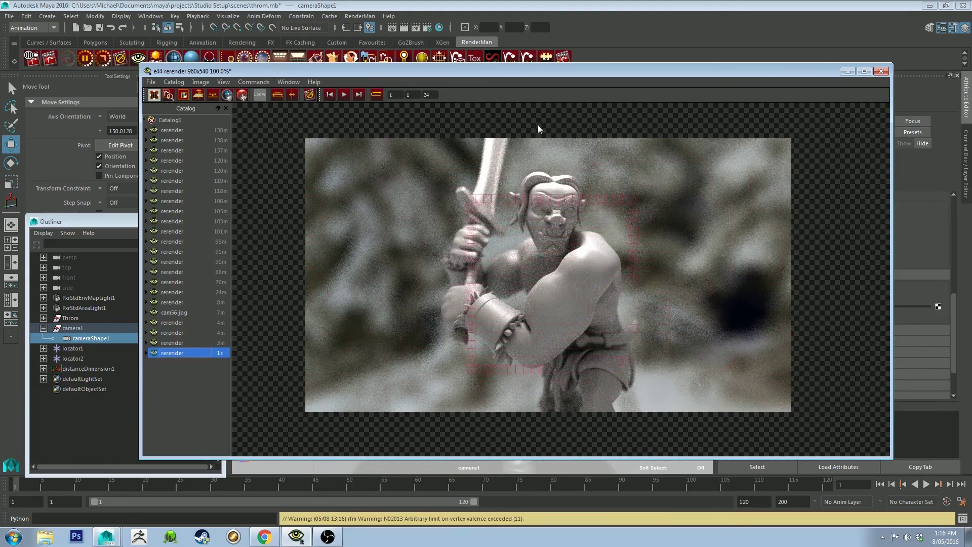
- Compare the newest render, made with the larger Focus Region Scale, against the cam56.jpg render
left_click(187, 312)
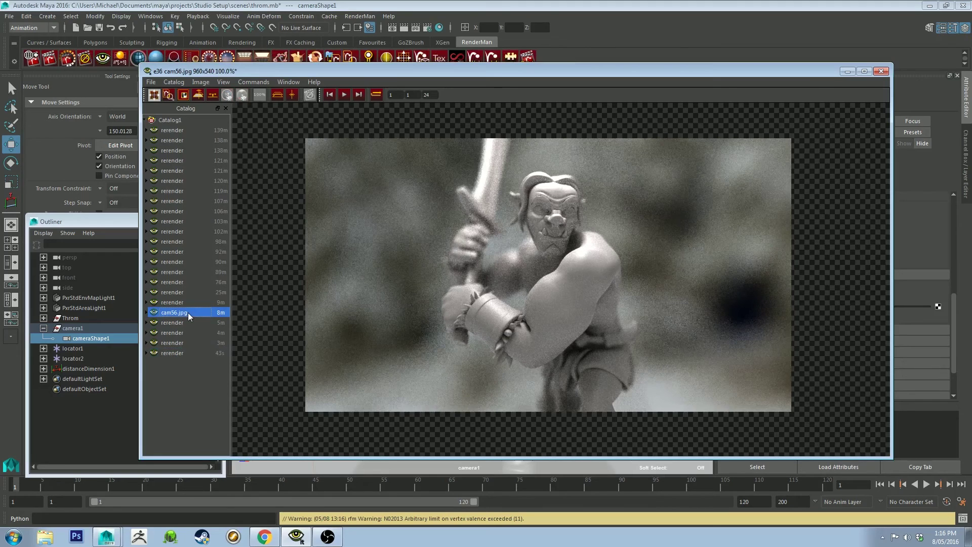
left_click(171, 353)
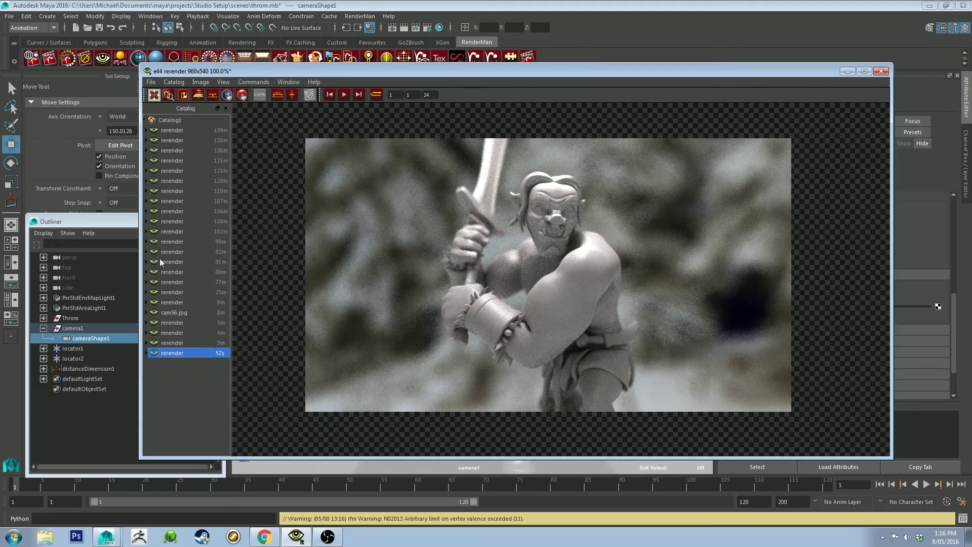
left_click(201, 315)
left_click(186, 351)
left_click(193, 313)
- Compare the newest render with the F Stop 11 and F Stop 16 renders and once more with cam56.jpg
left_click(183, 333)
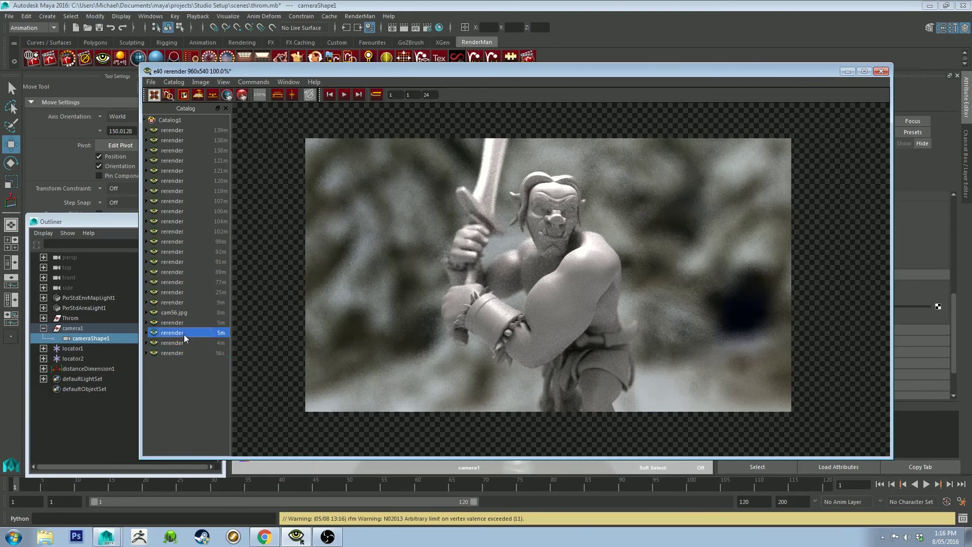
left_click(180, 355)
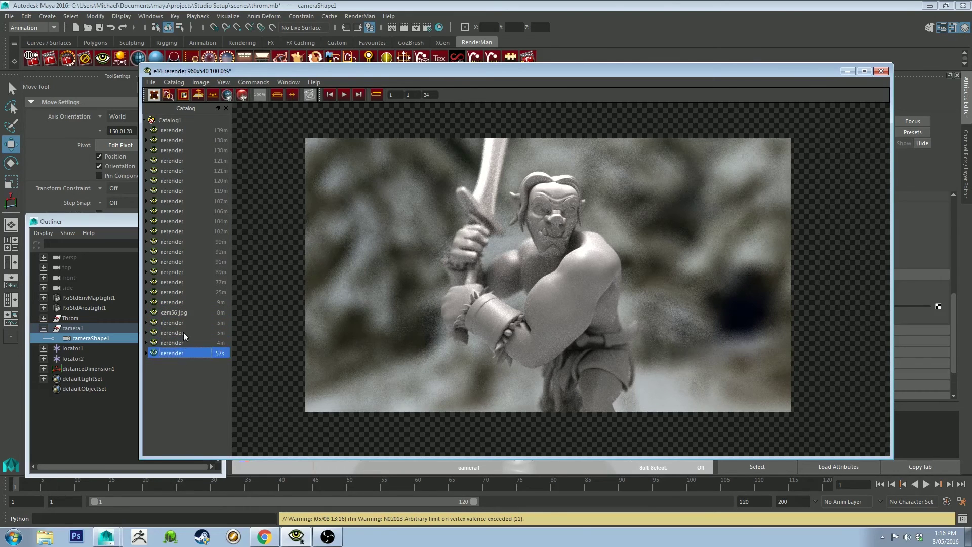
left_click(184, 332)
left_click(184, 352)
left_click(185, 333)
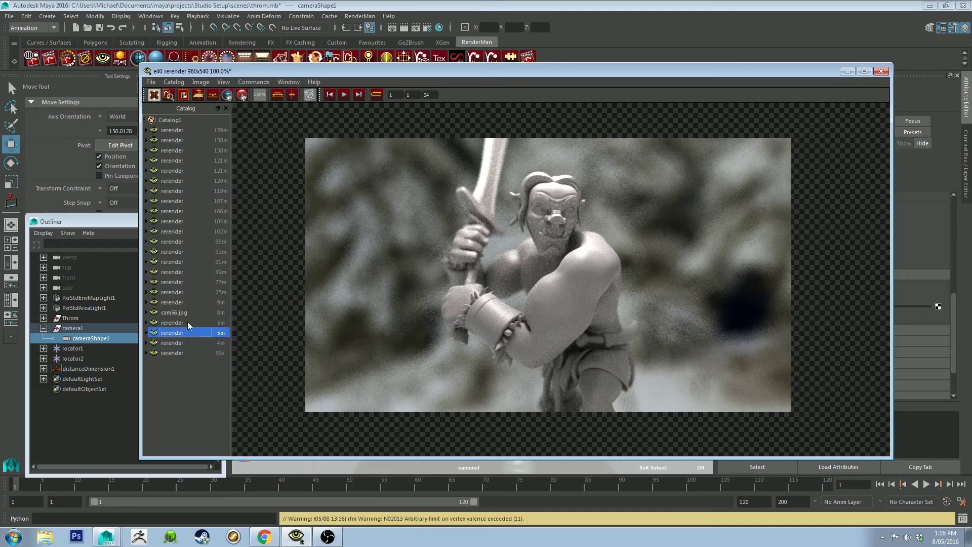
left_click(185, 344)
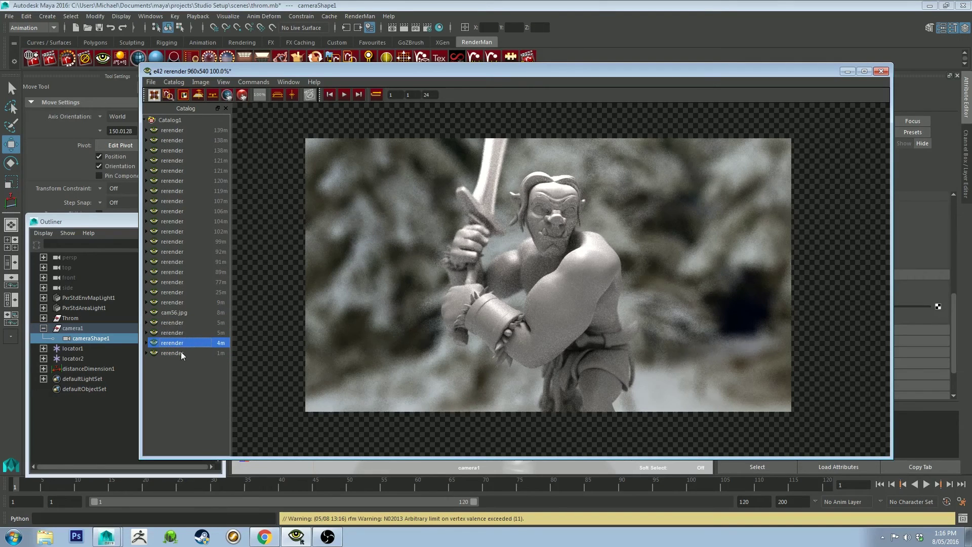
left_click(182, 353)
left_click(184, 315)
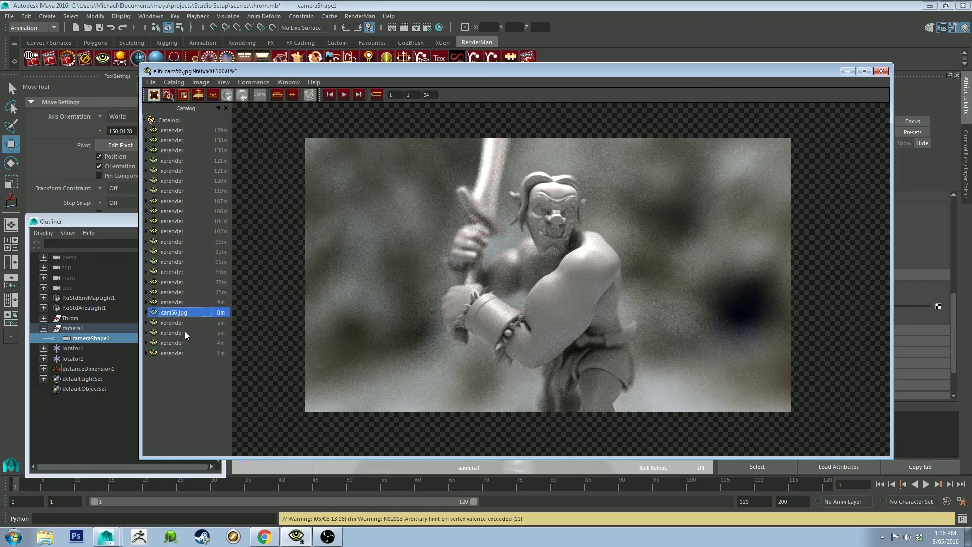
left_click(184, 332)
left_click(187, 314)
left_click(175, 354)
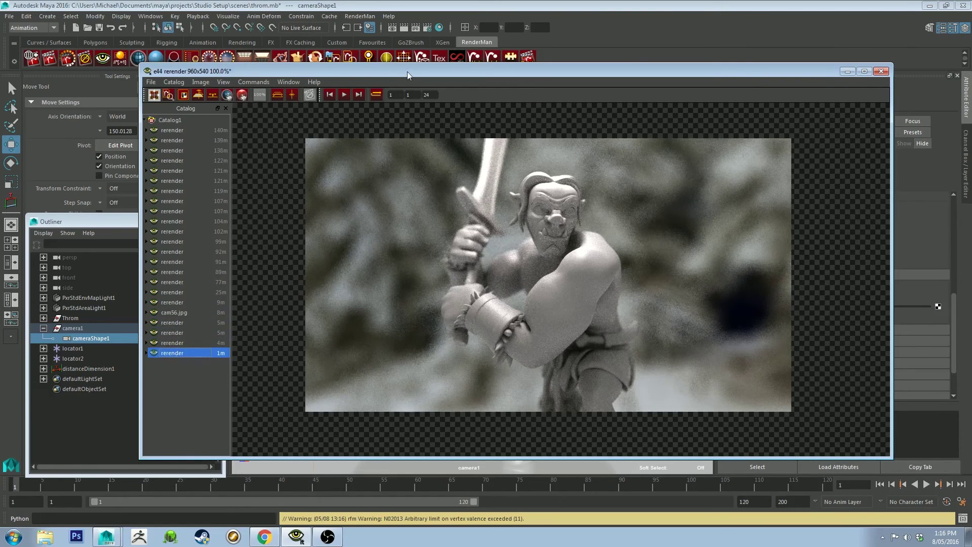
- Close the render window, bring it back, and examine the newest render beside cameraShape1's Depth of Field settings
left_click(881, 70)
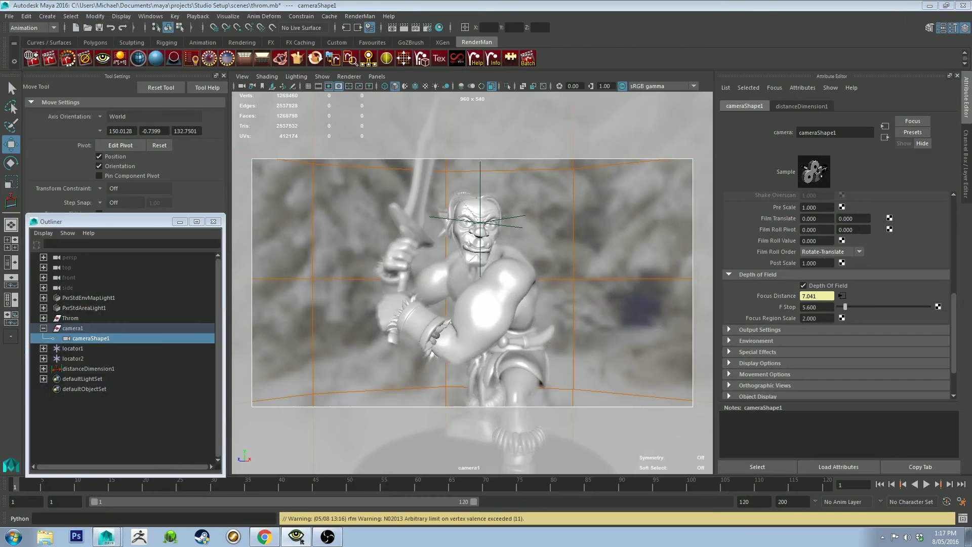
key("alt+Tab")
left_click_drag(884, 104, 299, 77)
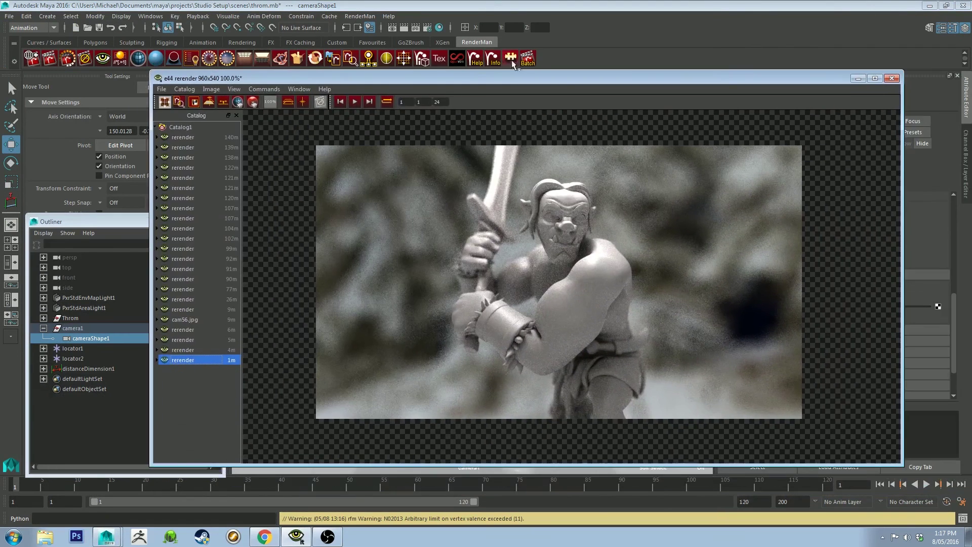
left_click_drag(573, 80, 516, 79)
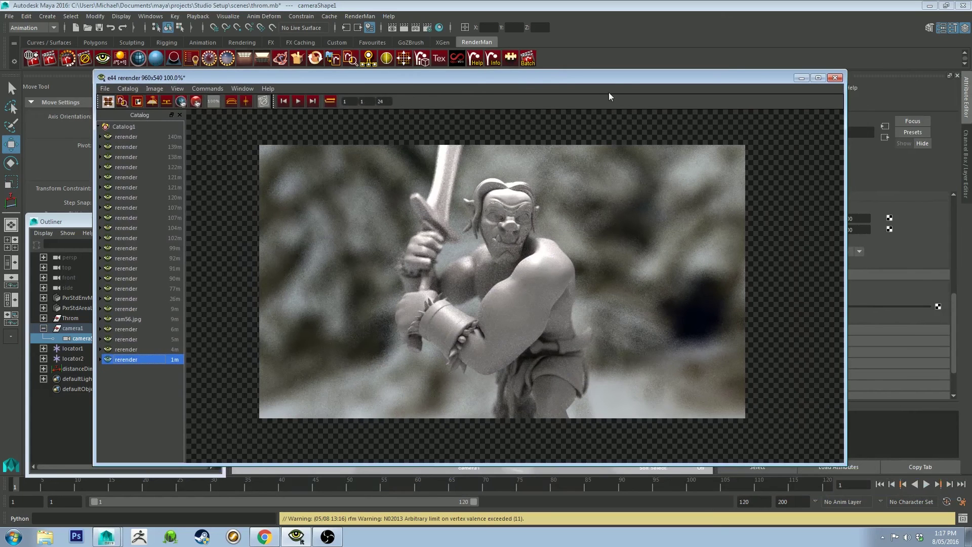
left_click_drag(622, 77, 557, 60)
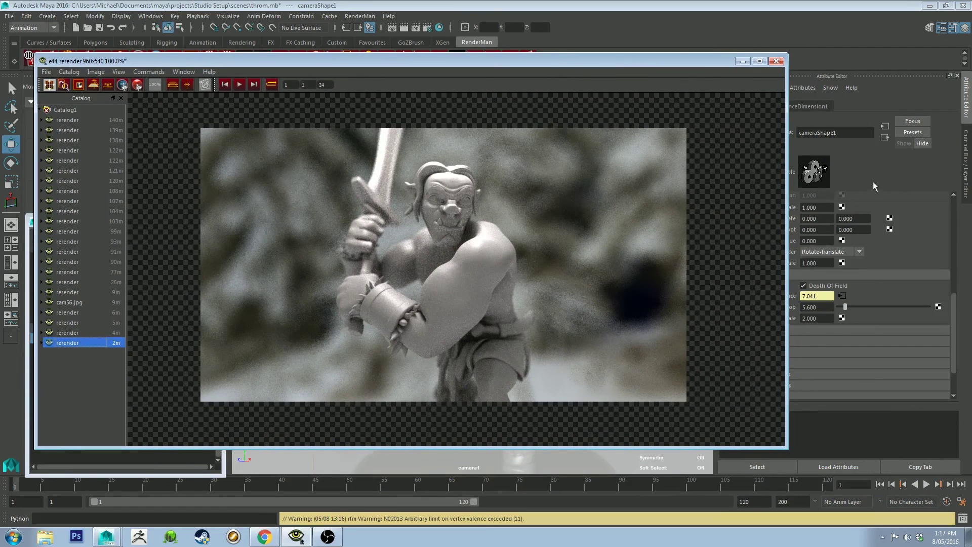
- Set cameraShape1's Focus Region Scale to 1.0, view the last render briefly, and minimise the render window
left_click(818, 317)
type("1")
key("Return")
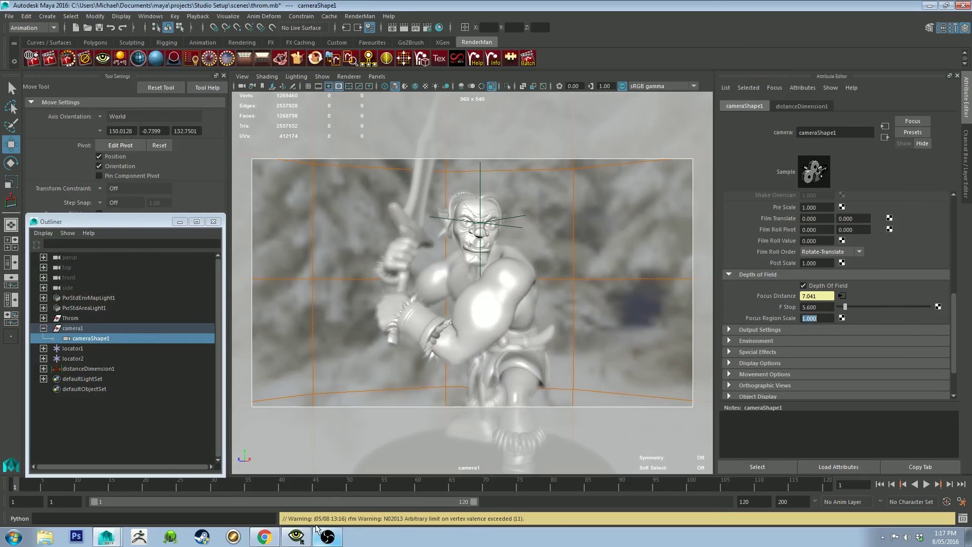
left_click(296, 536)
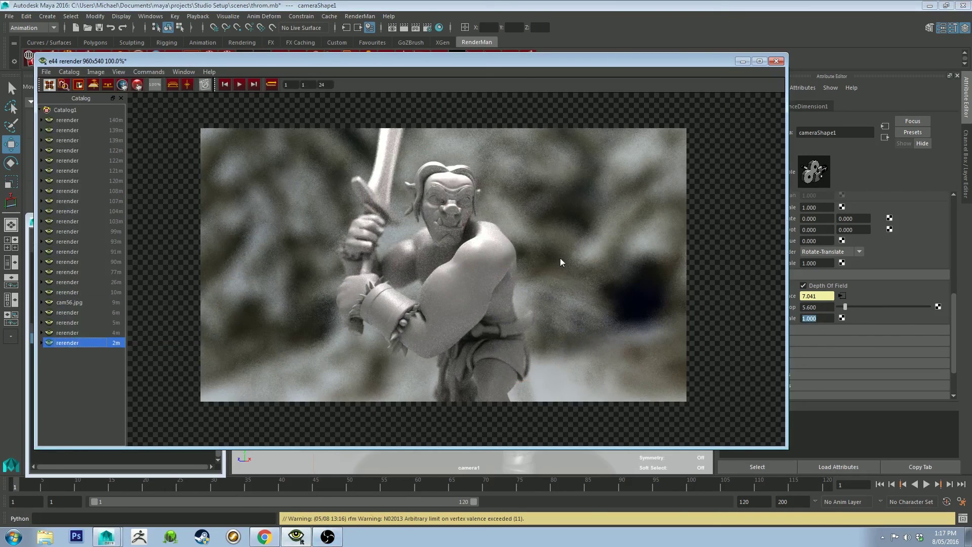
left_click(743, 61)
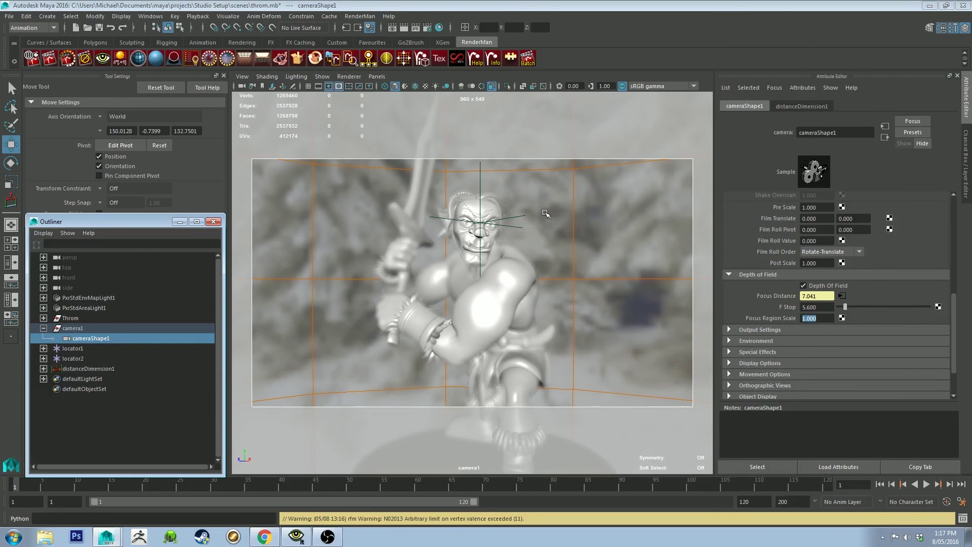
- Orbit and dolly camera1 around the character to examine how the viewport focus on the head and the linked Focus Distance respond
left_click_drag(543, 222, 432, 252, "alt")
left_click_drag(461, 281, 523, 239, "alt")
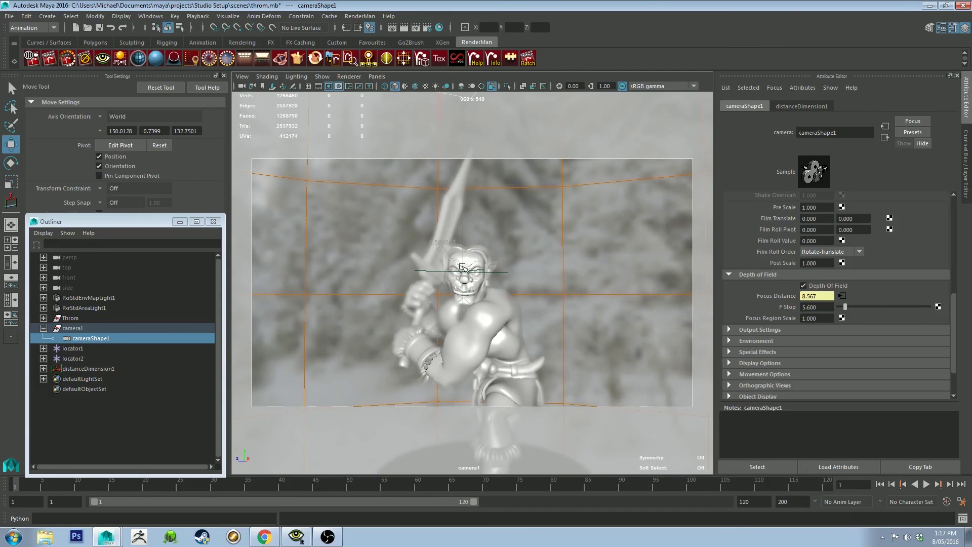
left_click_drag(552, 321, 467, 269, "alt")
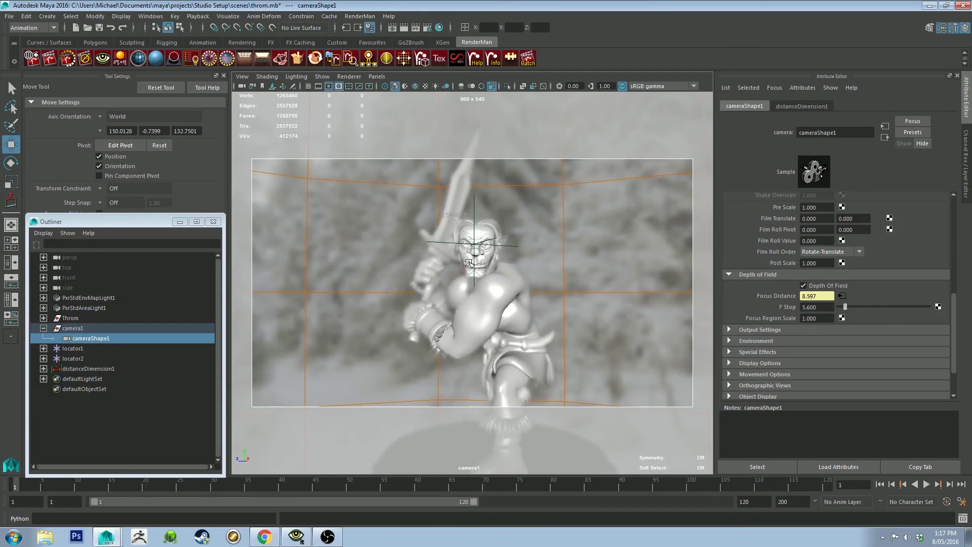
mouse_move(499, 233)
left_mouse_down("alt")
mouse_move(390, 223)
mouse_move(445, 287)
mouse_move(386, 251)
mouse_move(555, 240)
mouse_move(490, 239)
left_mouse_up("alt")
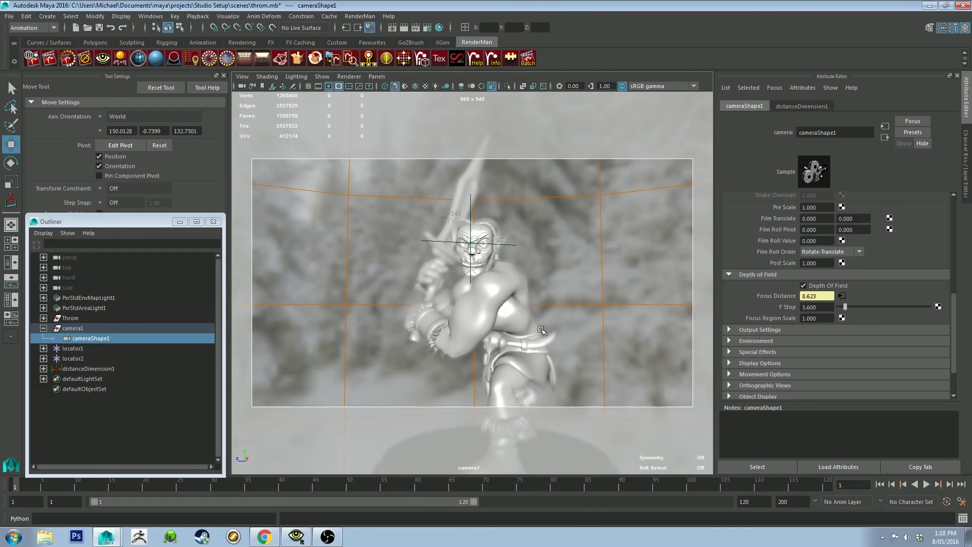
left_click_drag(541, 331, 531, 255, "alt")
right_click_drag(531, 256, 575, 397, "alt")
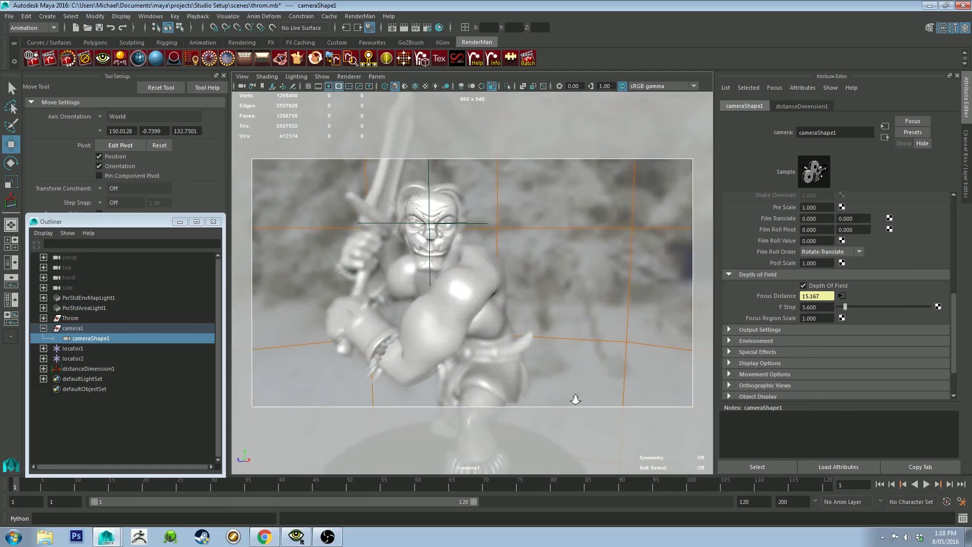
left_click_drag(575, 397, 553, 263, "alt")
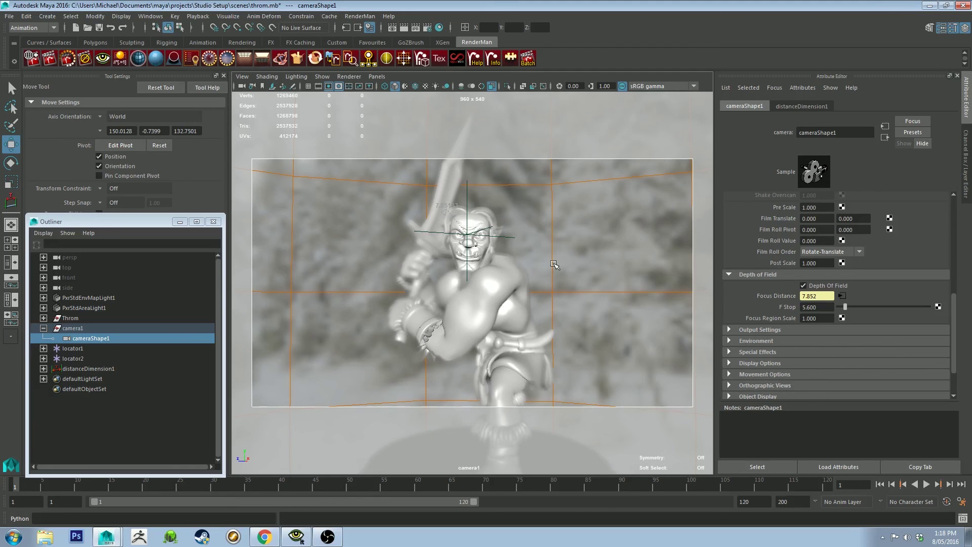
left_click_drag(572, 245, 525, 266, "alt")
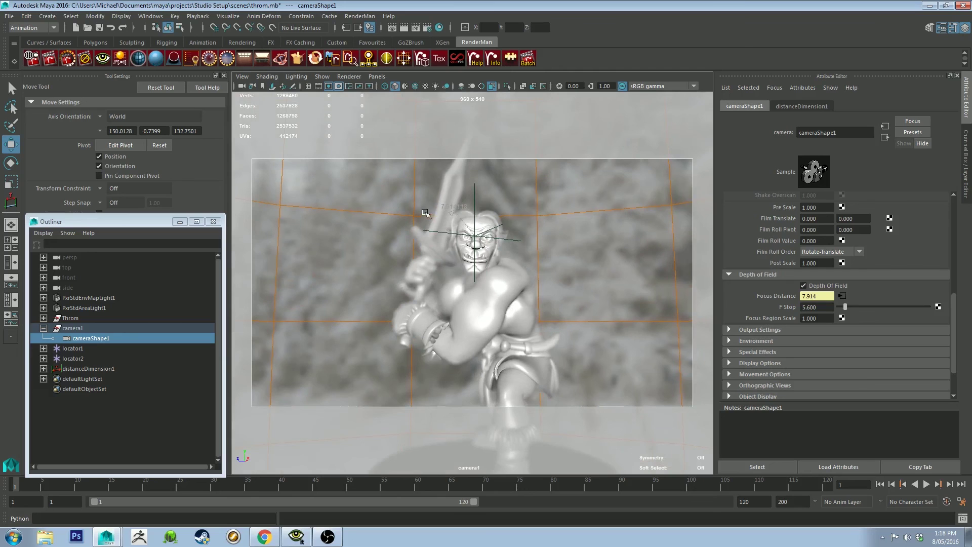
mouse_move(429, 212)
left_mouse_down("alt")
mouse_move(382, 219)
mouse_move(425, 213)
mouse_move(412, 223)
mouse_move(419, 228)
mouse_move(413, 222)
mouse_move(440, 219)
mouse_move(431, 224)
left_mouse_up("alt")
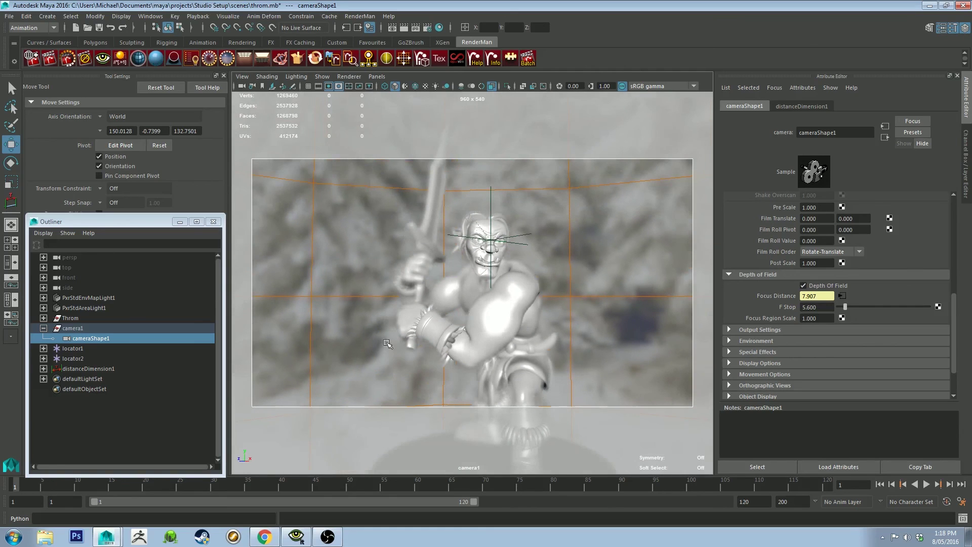